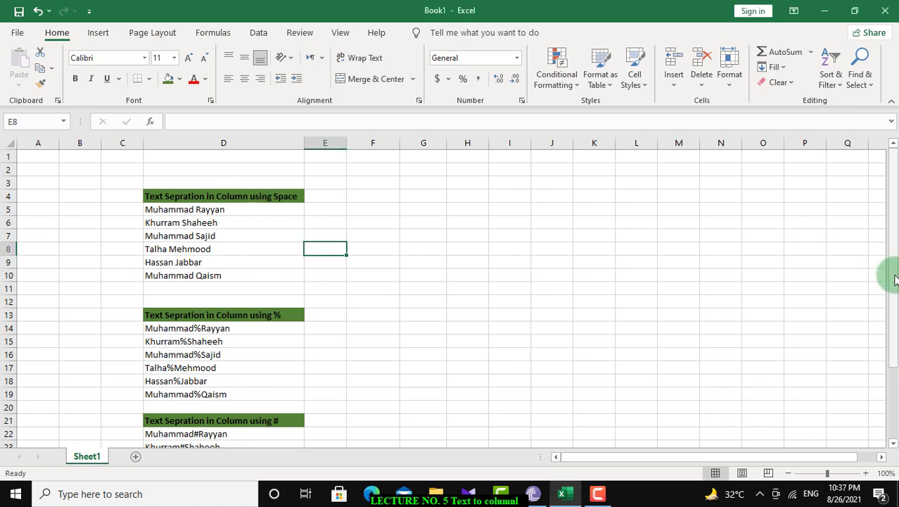
pyautogui.moveTo(895, 280); pyautogui.dragTo(894, 301)
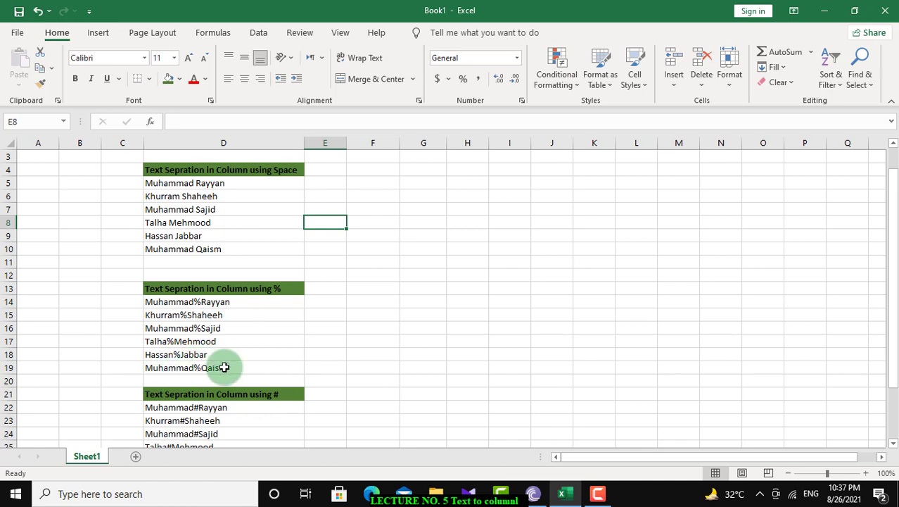
pyautogui.press('Down')
pyautogui.press('Down')
pyautogui.press('Down')
pyautogui.press('Down')
pyautogui.press('Down')
pyautogui.press('Down')
pyautogui.press('Down')
pyautogui.press('Down')
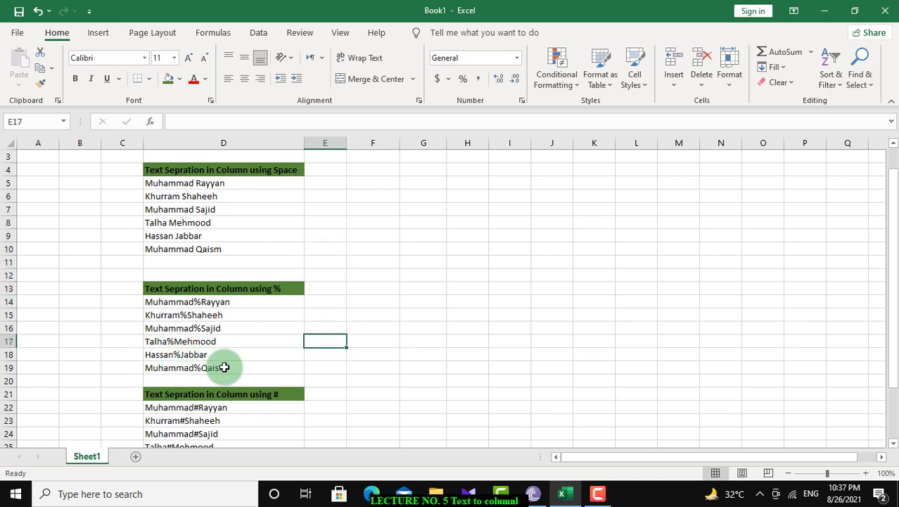
pyautogui.press('Down')
pyautogui.press('Down')
pyautogui.press('Down')
pyautogui.press('Down')
pyautogui.press('Down')
pyautogui.press('Down')
pyautogui.press('Down')
pyautogui.press('Down')
pyautogui.press('Down')
pyautogui.press('Left')
pyautogui.press('Left')
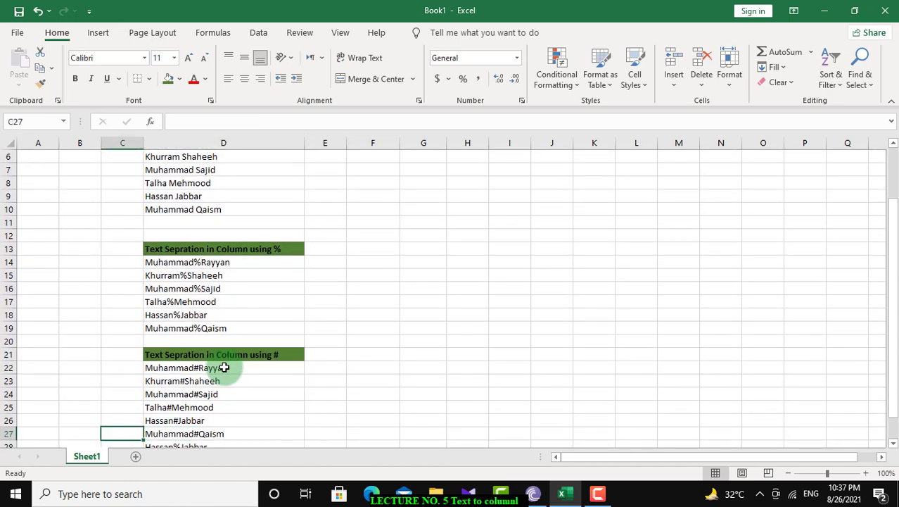
pyautogui.press('Up')
pyautogui.press('Up')
pyautogui.press('Right')
pyautogui.press('Up')
pyautogui.press('Up')
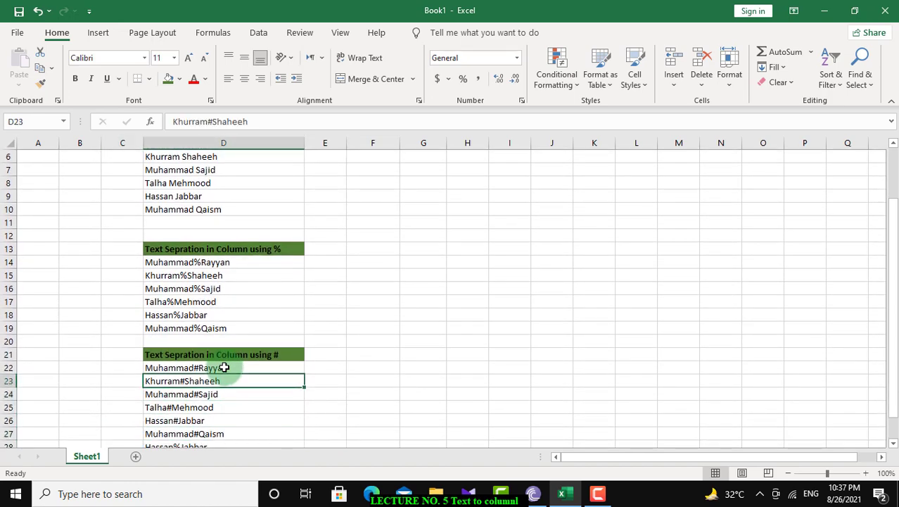
pyautogui.press('Up')
pyautogui.press('Down')
pyautogui.press('Down')
pyautogui.press('Down')
pyautogui.press('Down')
pyautogui.press('Down')
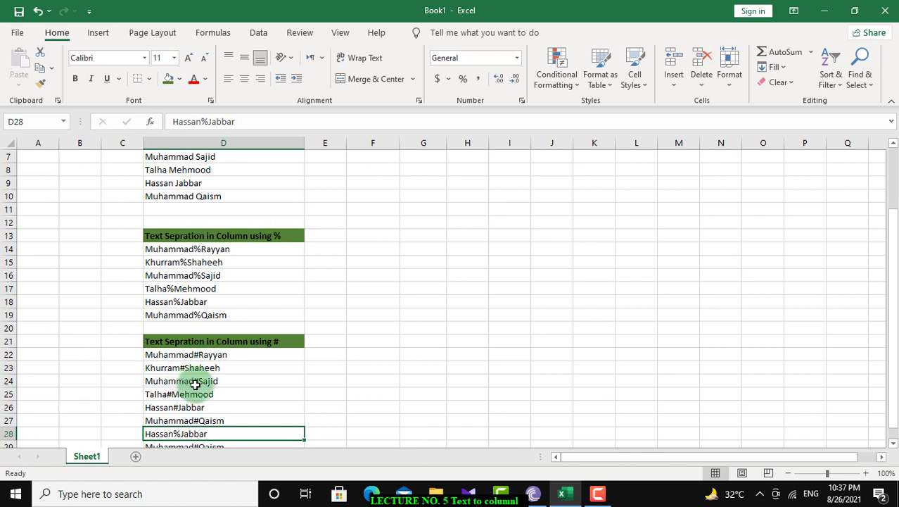
pyautogui.click(327, 298)
pyautogui.press('Up')
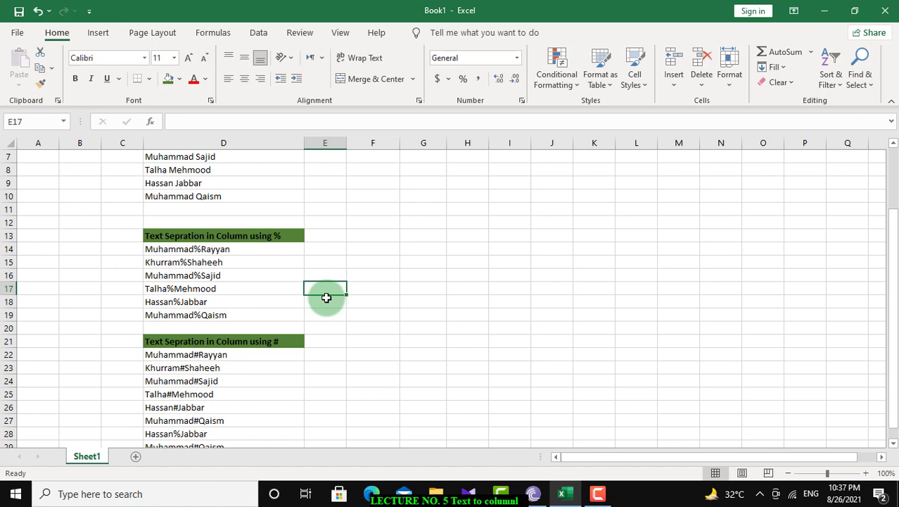
pyautogui.press('Up')
pyautogui.press('Up')
pyautogui.press('Up')
pyautogui.press('Up')
pyautogui.press('Up')
pyautogui.press('Up')
pyautogui.press('Up')
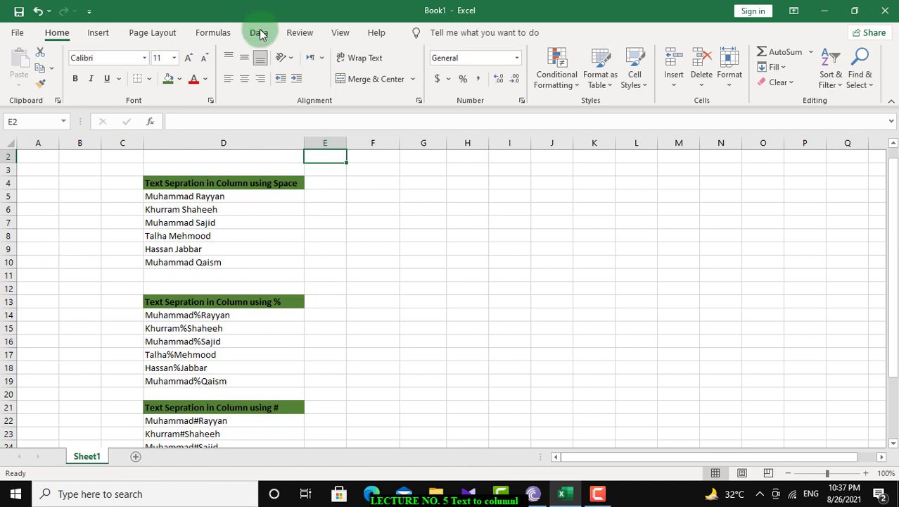
# - Split D5:D10 at the Space delimiter, keeping first names in D and surnames in E
pyautogui.moveTo(215, 196); pyautogui.dragTo(209, 262)
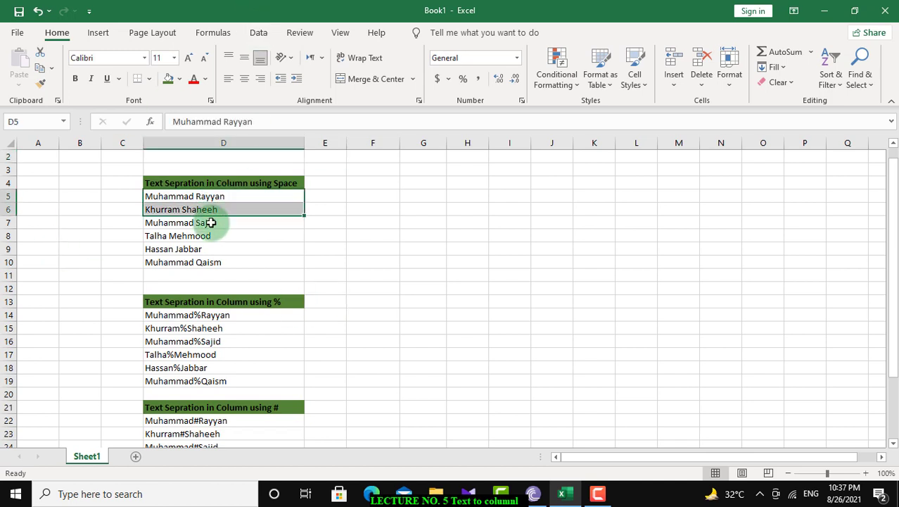
pyautogui.click(261, 32)
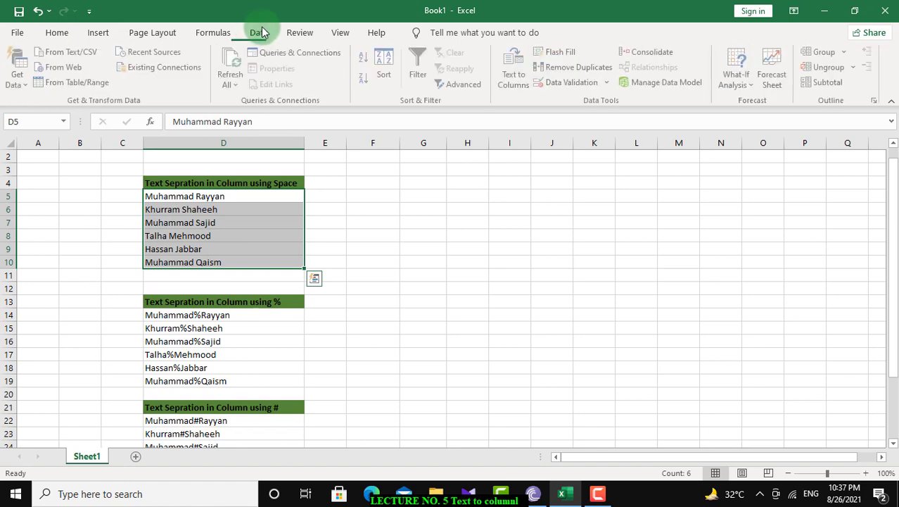
pyautogui.click(520, 74)
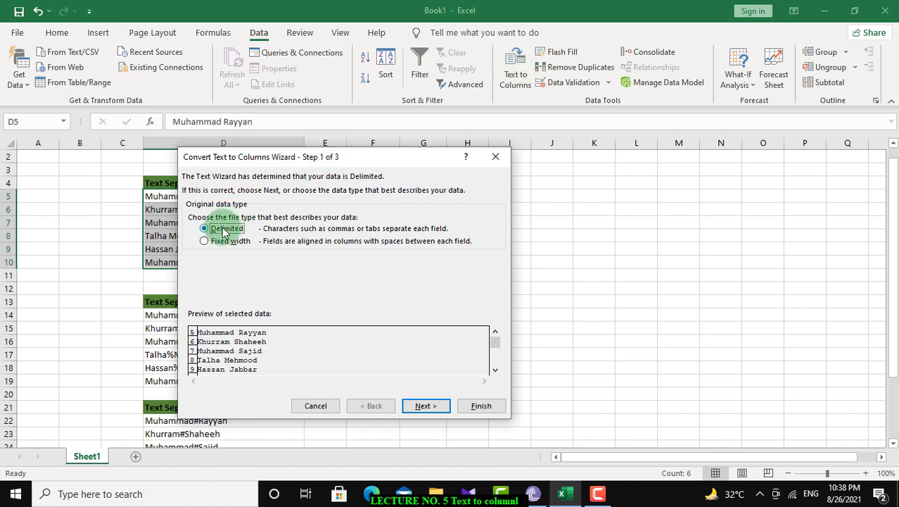
pyautogui.click(420, 408)
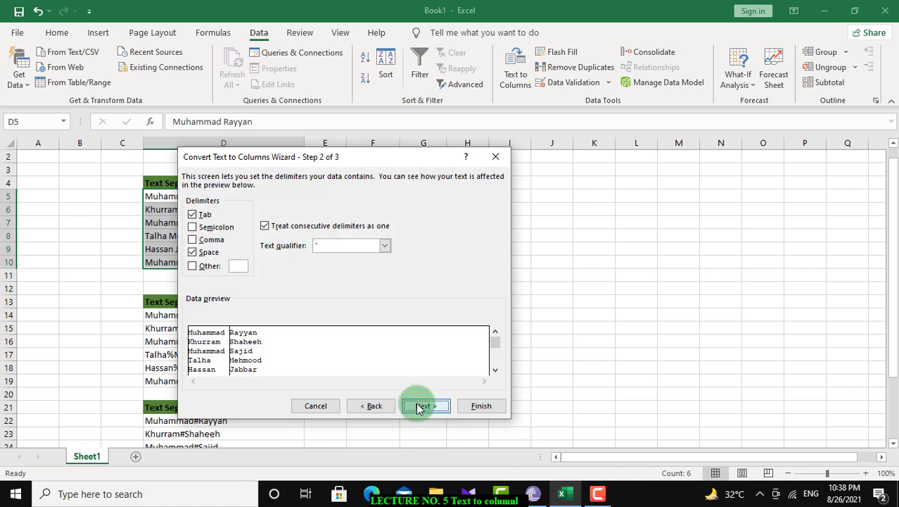
pyautogui.click(209, 253)
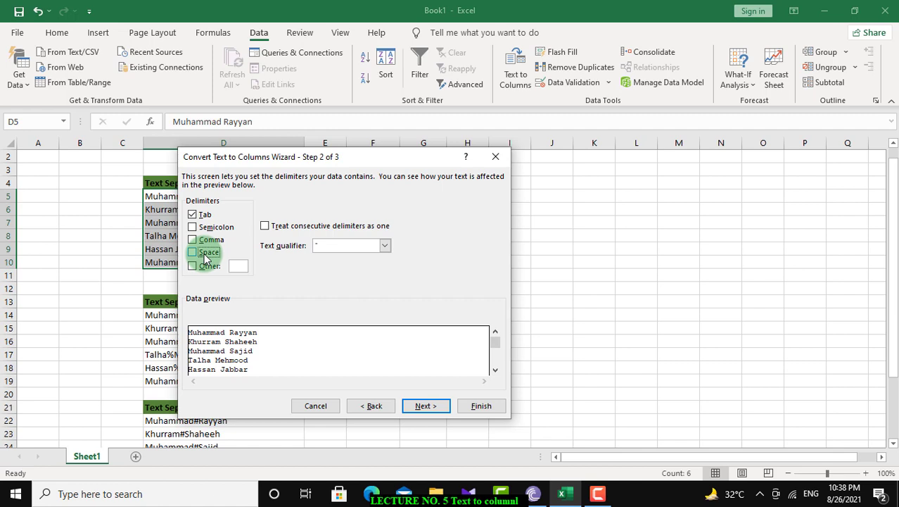
pyautogui.click(206, 255)
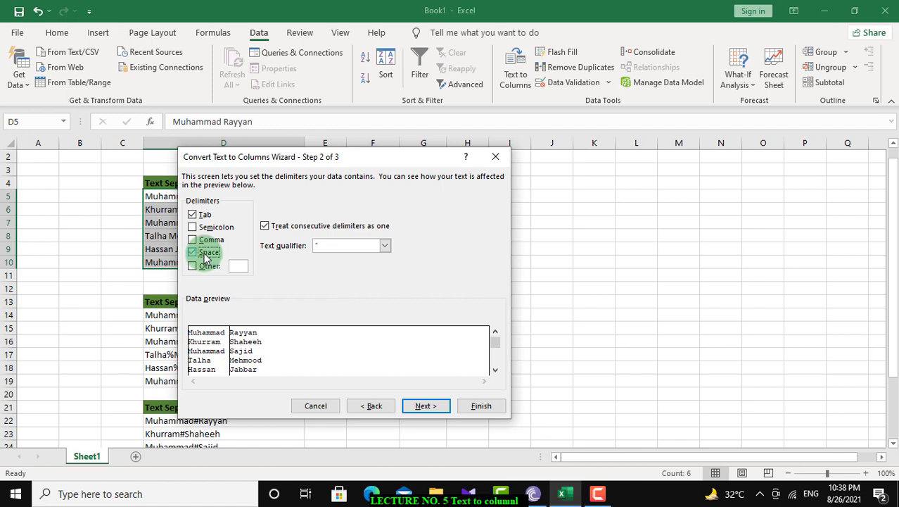
pyautogui.click(423, 412)
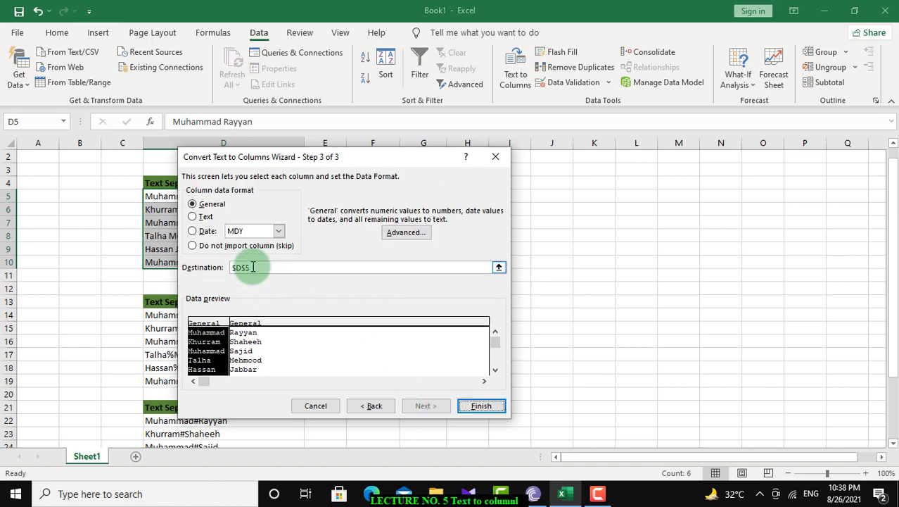
pyautogui.moveTo(295, 157); pyautogui.dragTo(478, 169)
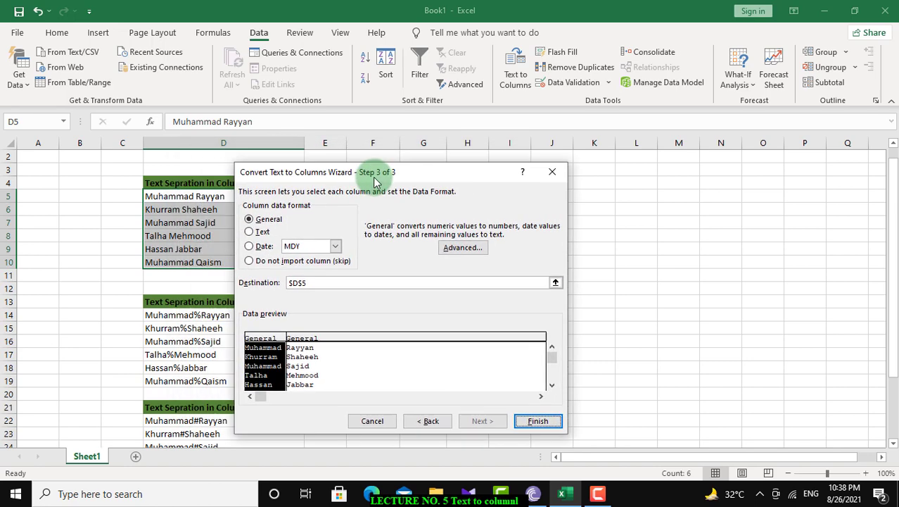
pyautogui.click(422, 278)
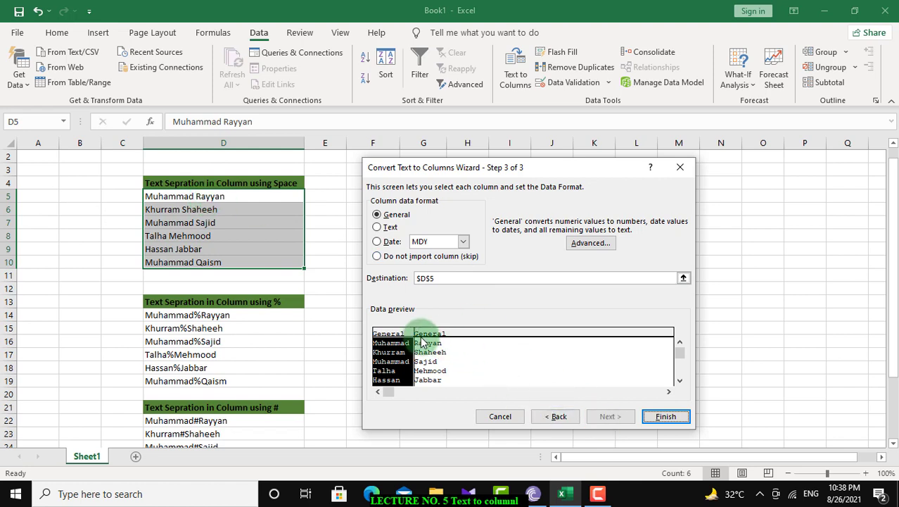
pyautogui.click(682, 416)
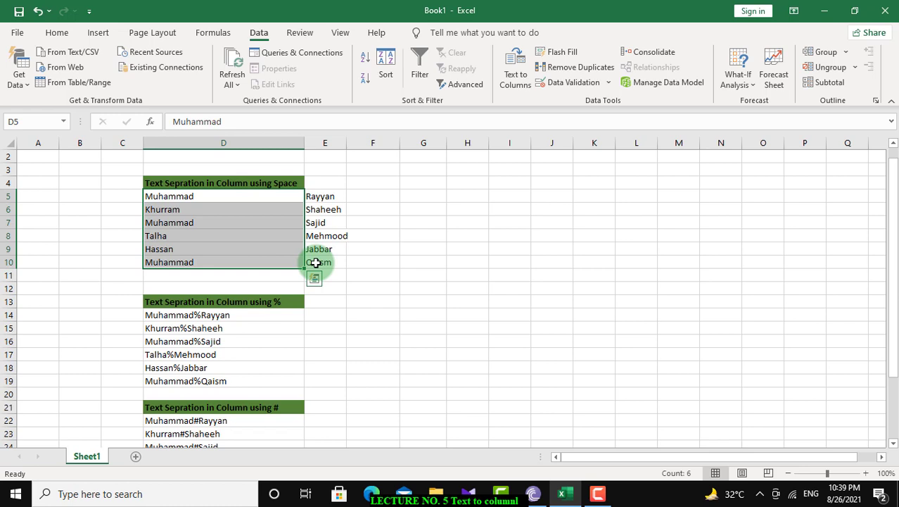
# - Undo the in-place split and rerun Text to Columns with the Space delimiter
pyautogui.hotkey('ctrl', 'z')
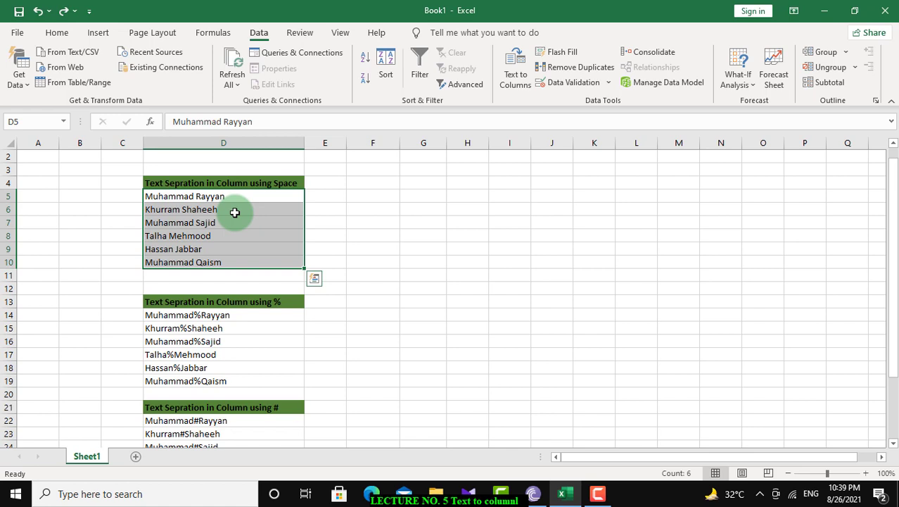
pyautogui.click(519, 83)
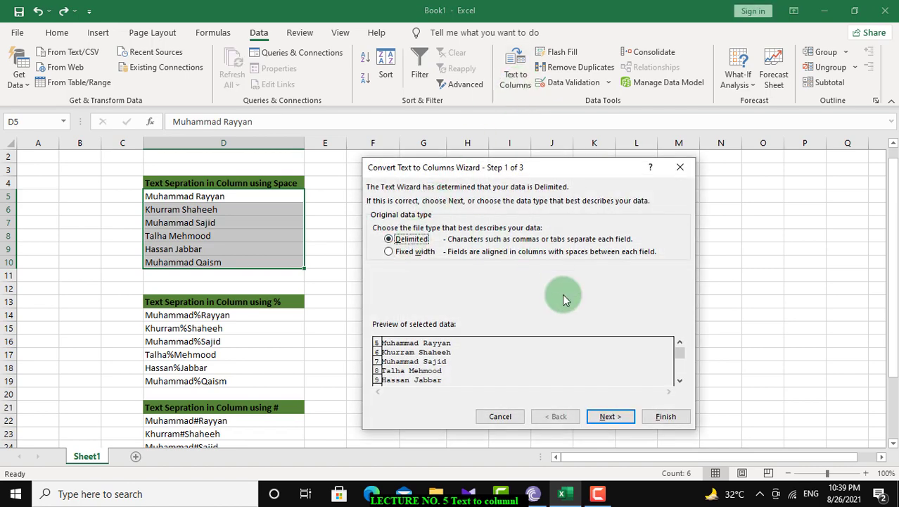
pyautogui.click(605, 416)
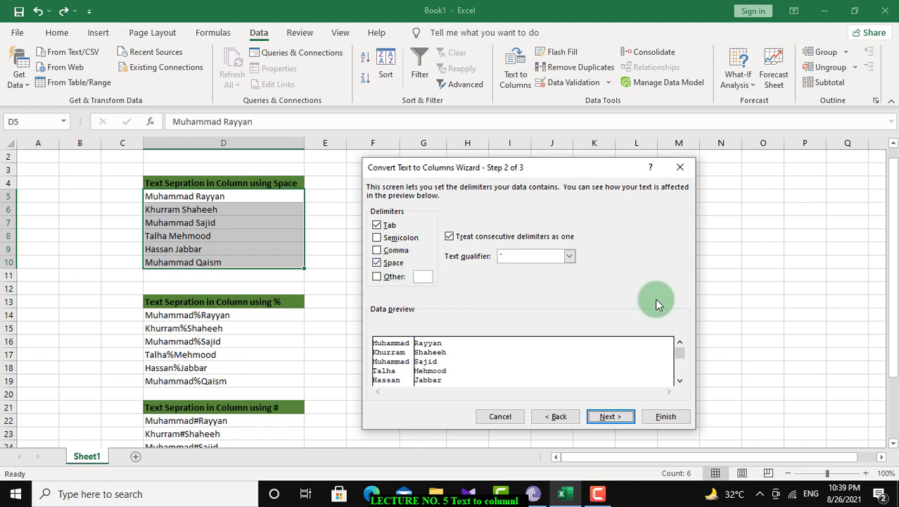
pyautogui.click(607, 416)
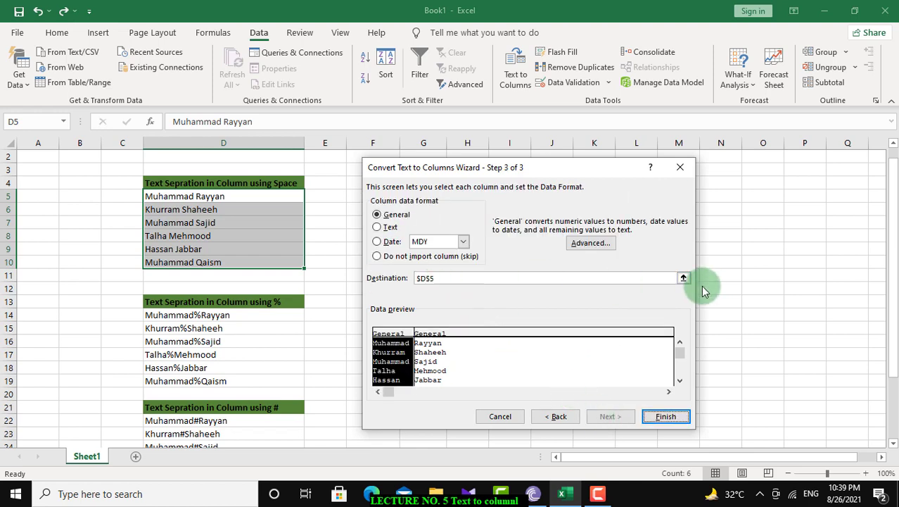
# - Set the split destination to $G$5 and finish, filling G5:G10 and H5:H10
pyautogui.click(504, 283)
pyautogui.press('BackSpace')
pyautogui.press('BackSpace')
pyautogui.press('BackSpace')
pyautogui.press('BackSpace')
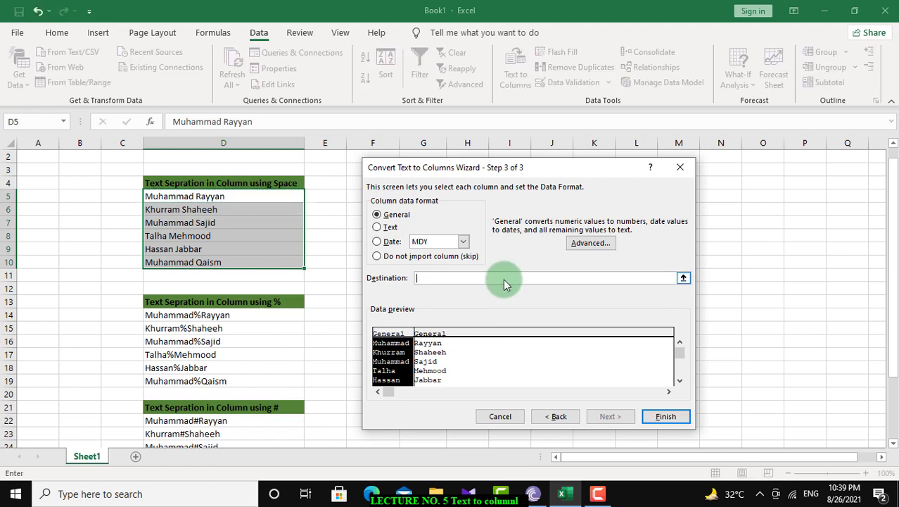
pyautogui.click(683, 277)
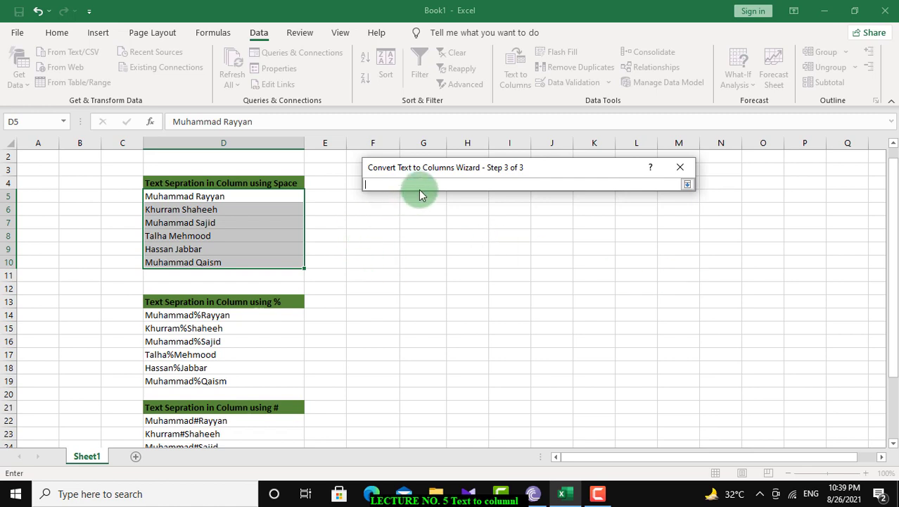
pyautogui.moveTo(422, 167); pyautogui.dragTo(413, 133)
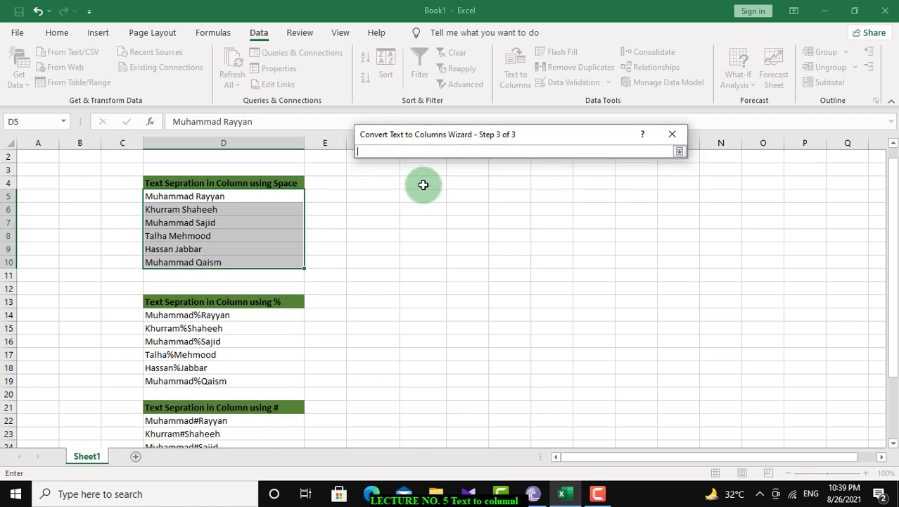
pyautogui.moveTo(532, 186); pyautogui.dragTo(632, 206)
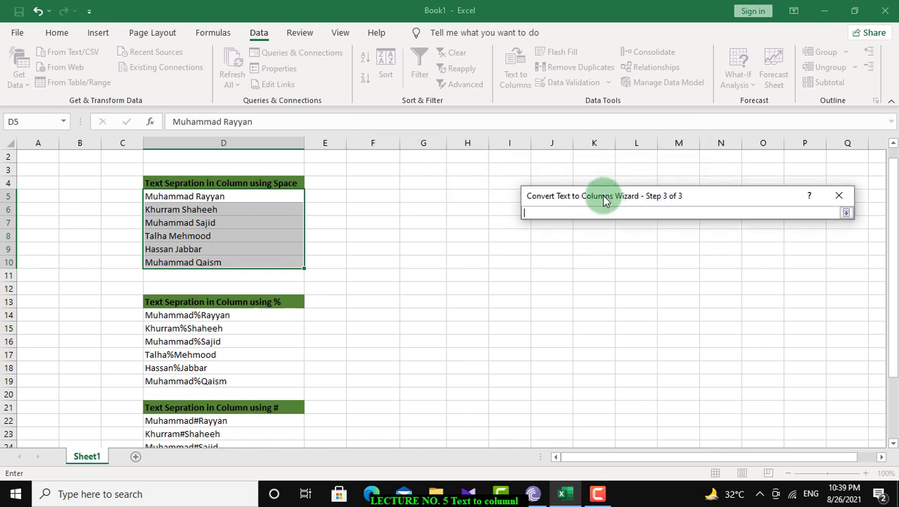
pyautogui.click(425, 196)
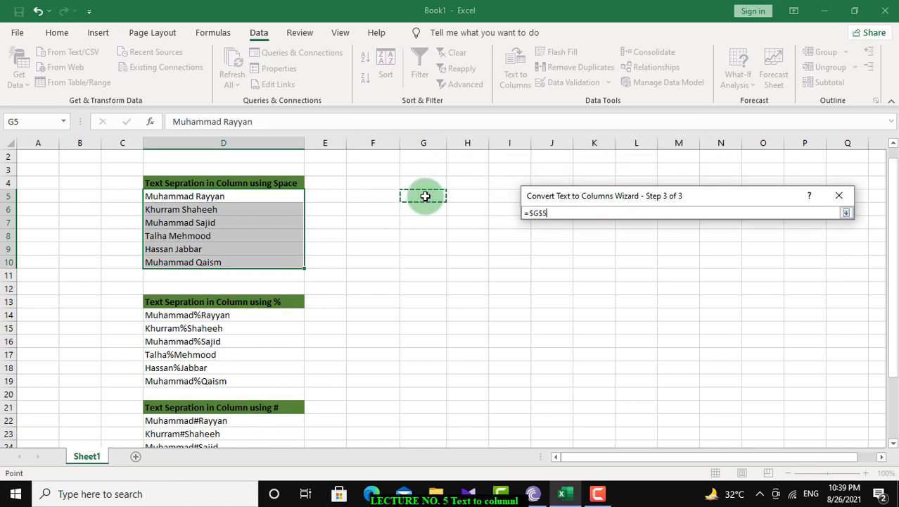
pyautogui.click(846, 213)
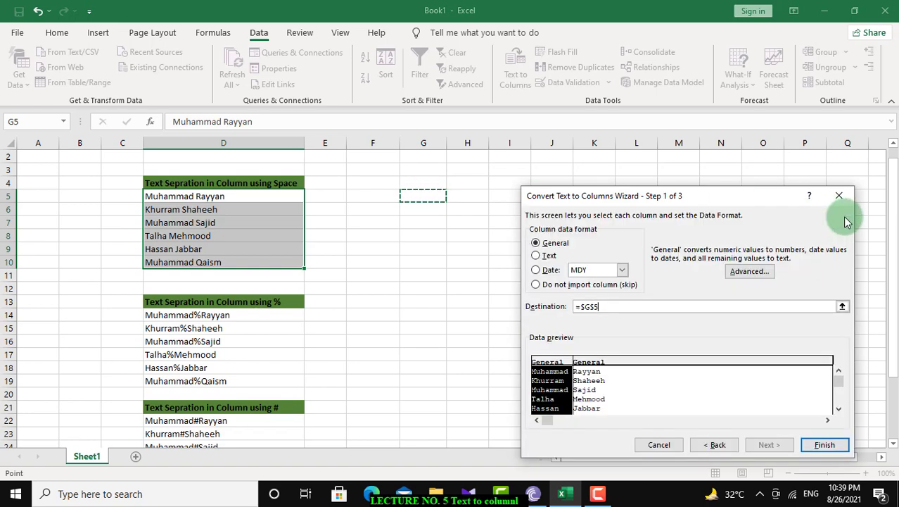
pyautogui.click(824, 444)
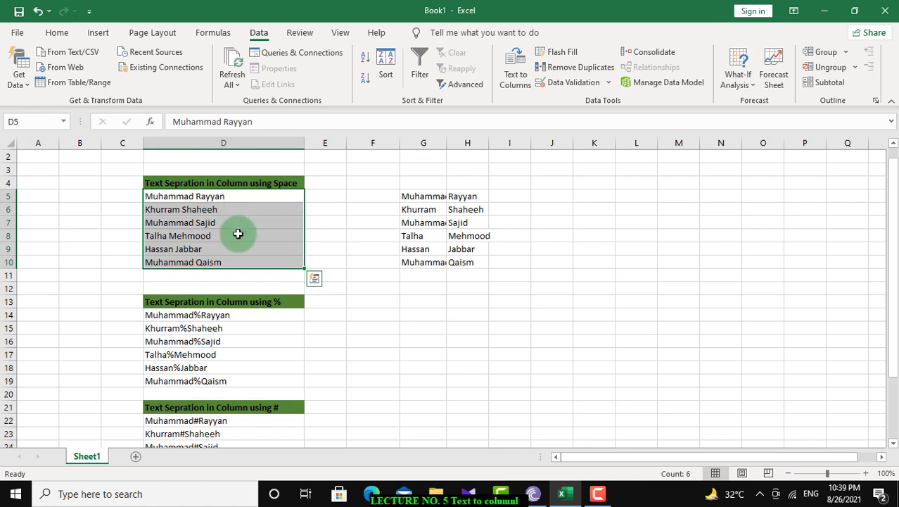
# - AutoFit column G to the first names and column H to the surnames
pyautogui.doubleClick(447, 143)
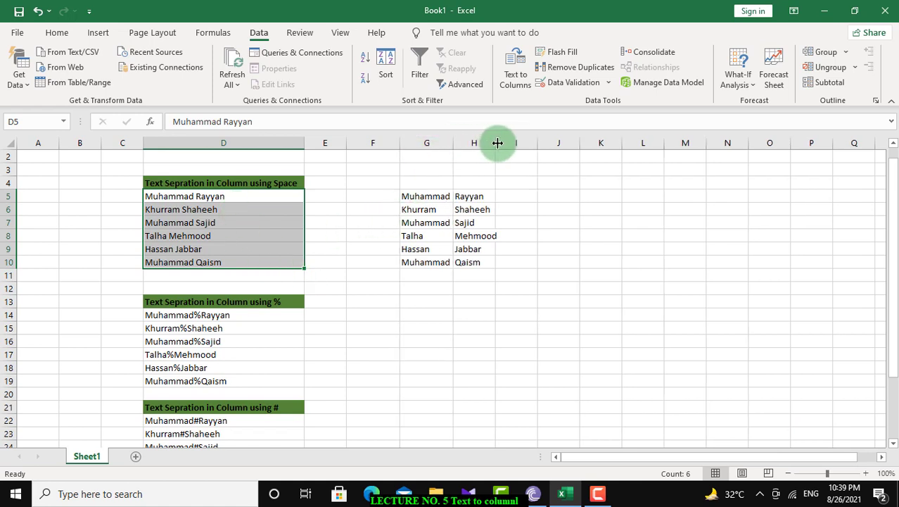
pyautogui.doubleClick(497, 142)
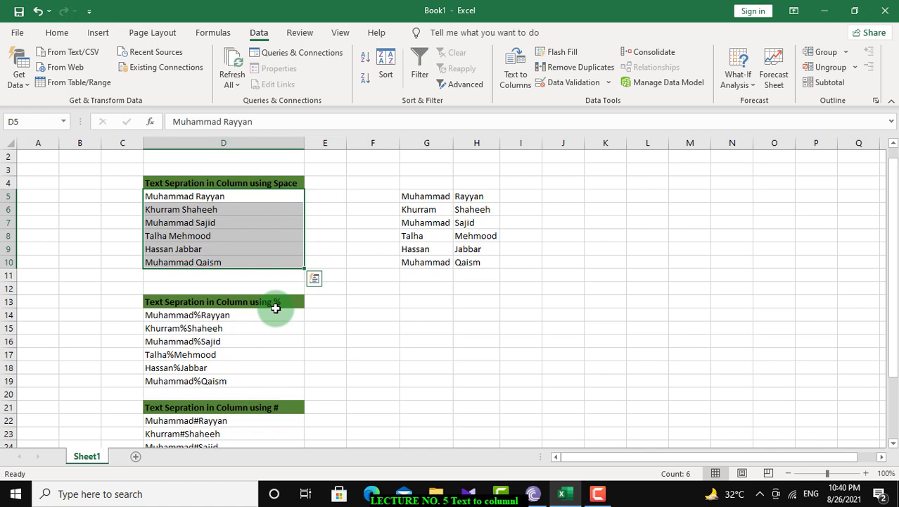
# - Split D14:D19 as Delimited using Other '%' instead of Space
pyautogui.moveTo(266, 315); pyautogui.dragTo(259, 377)
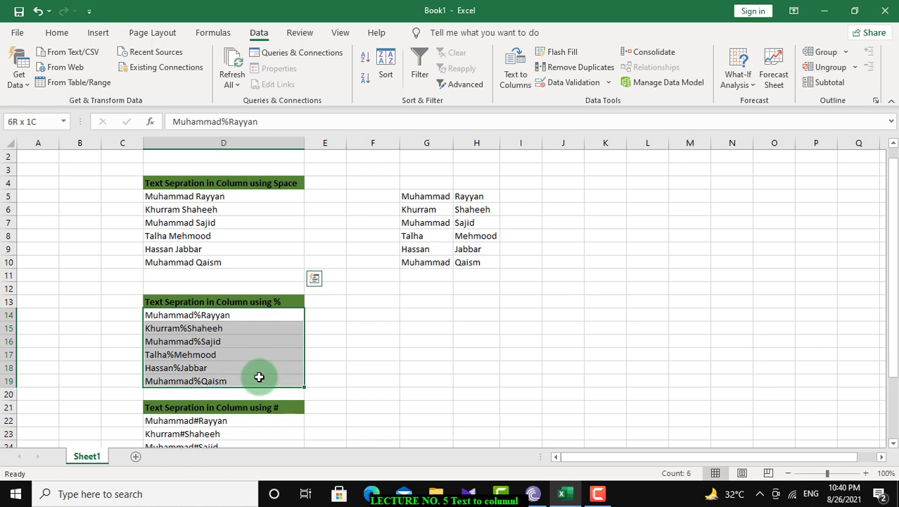
pyautogui.click(522, 85)
pyautogui.click(576, 268)
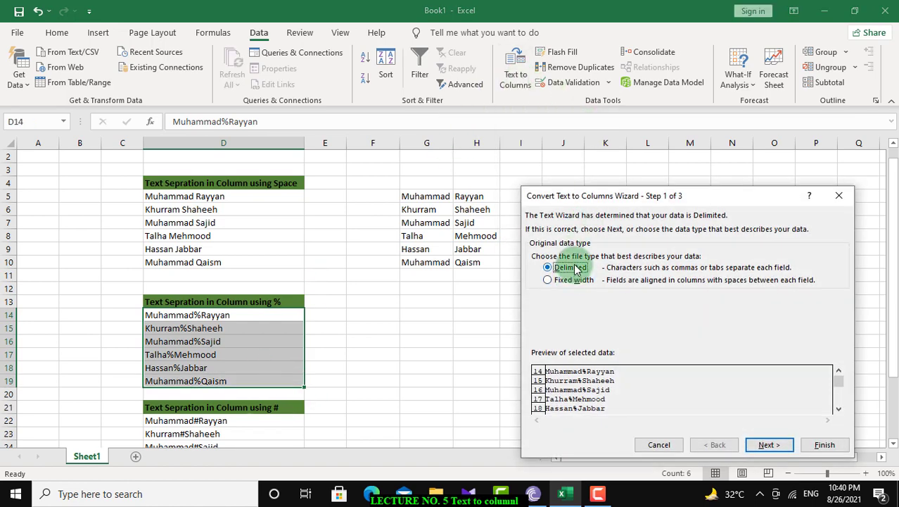
pyautogui.click(774, 445)
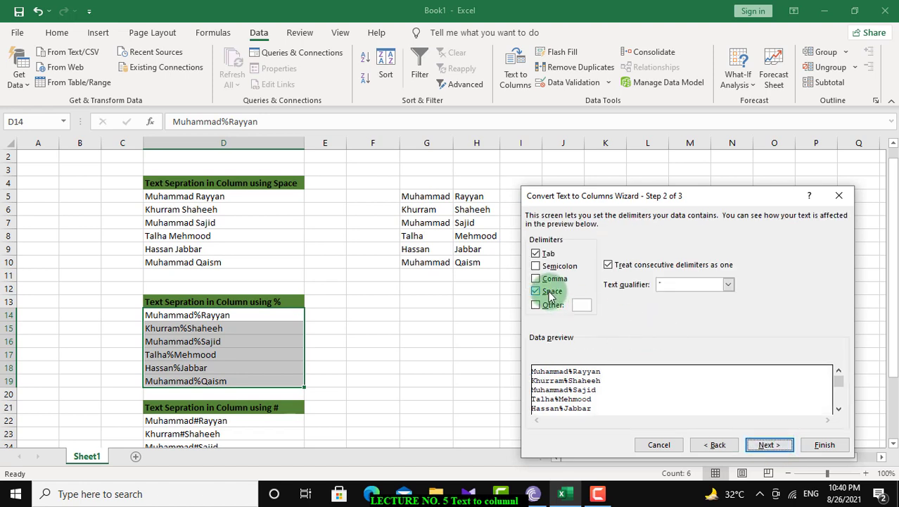
pyautogui.click(551, 291)
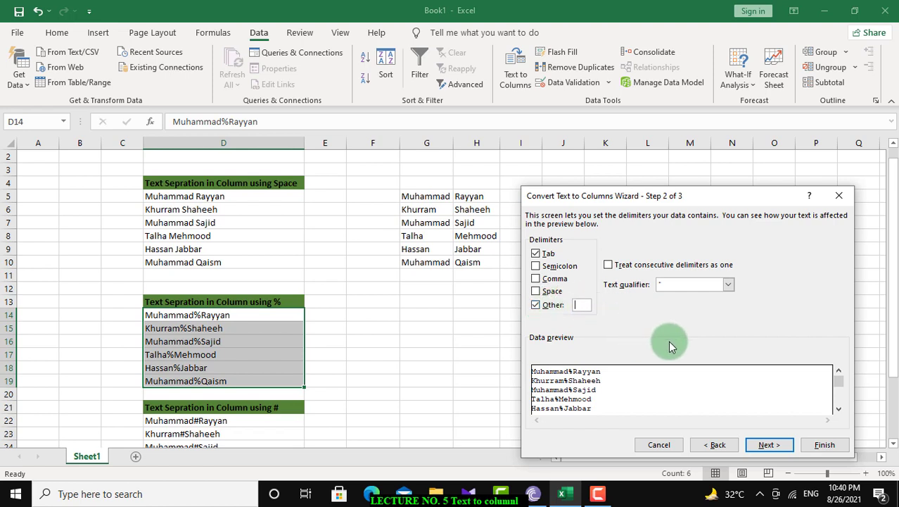
pyautogui.write('%')
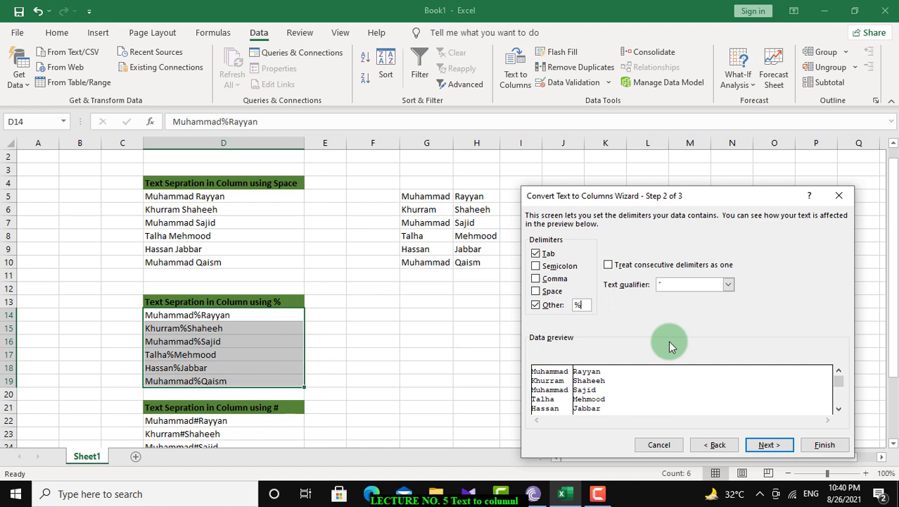
pyautogui.click(777, 445)
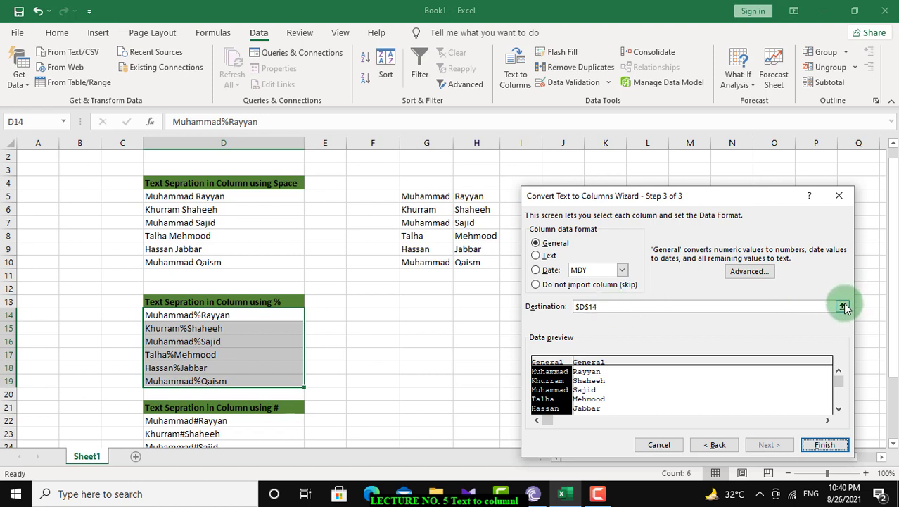
# - Set the destination to G14 and finish, filling G14:H19
pyautogui.click(843, 306)
pyautogui.click(589, 248)
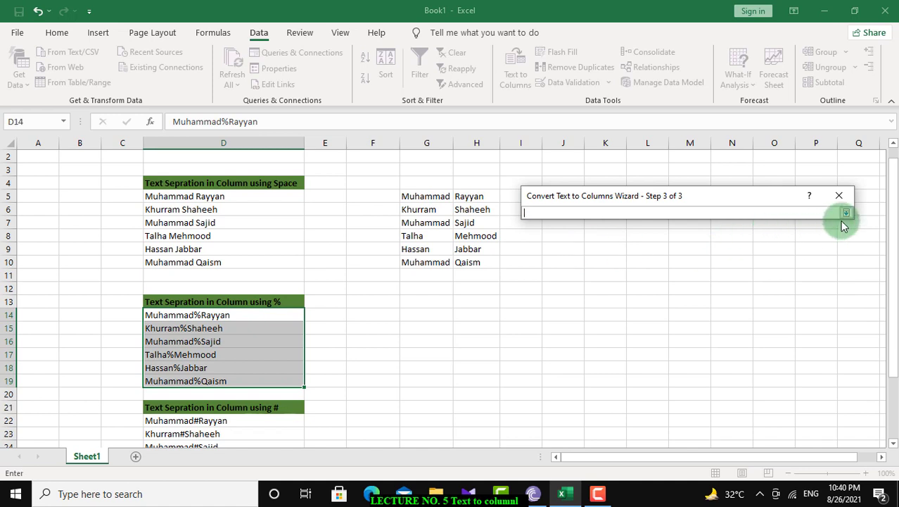
pyautogui.click(421, 315)
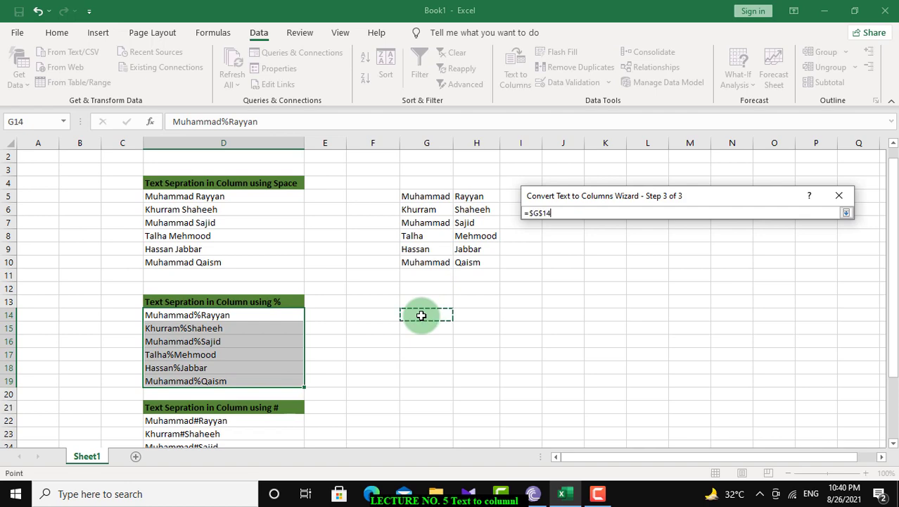
pyautogui.click(847, 213)
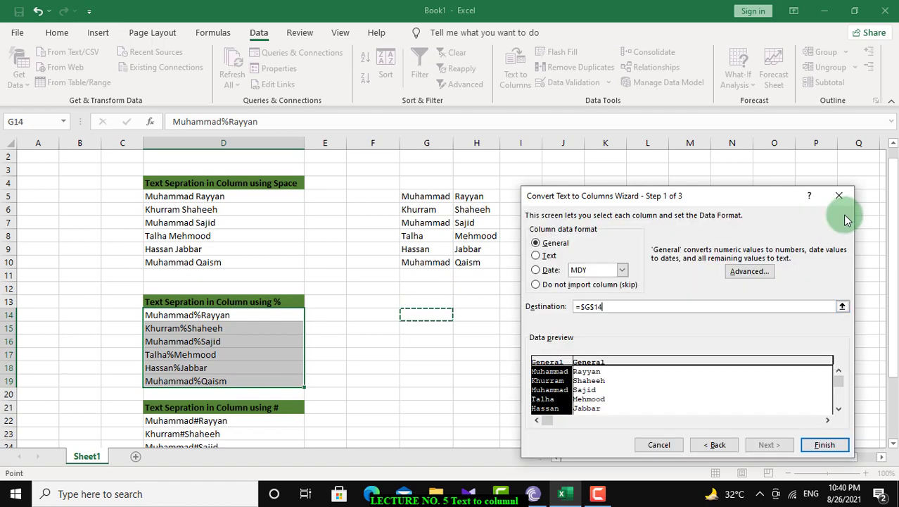
pyautogui.click(822, 441)
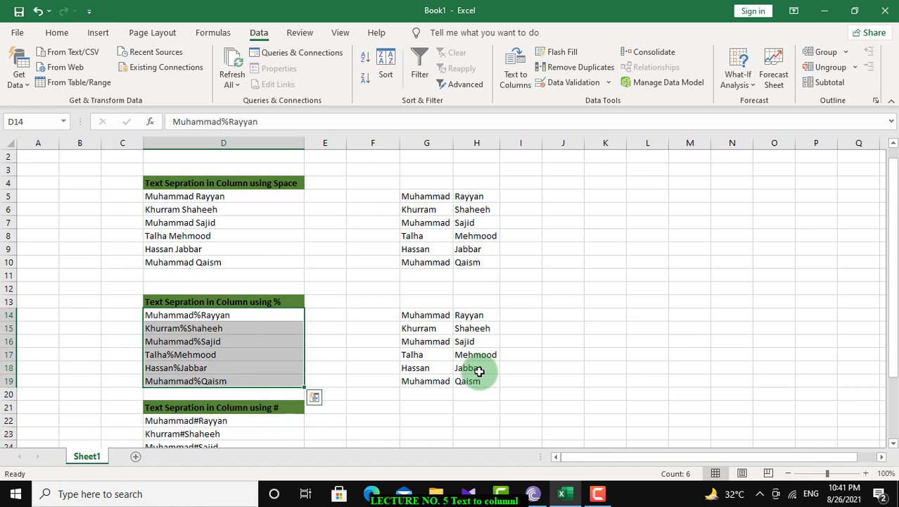
# - Scroll down to the # list, select D22:D29 and launch Text to Columns
pyautogui.moveTo(891, 218); pyautogui.dragTo(892, 299)
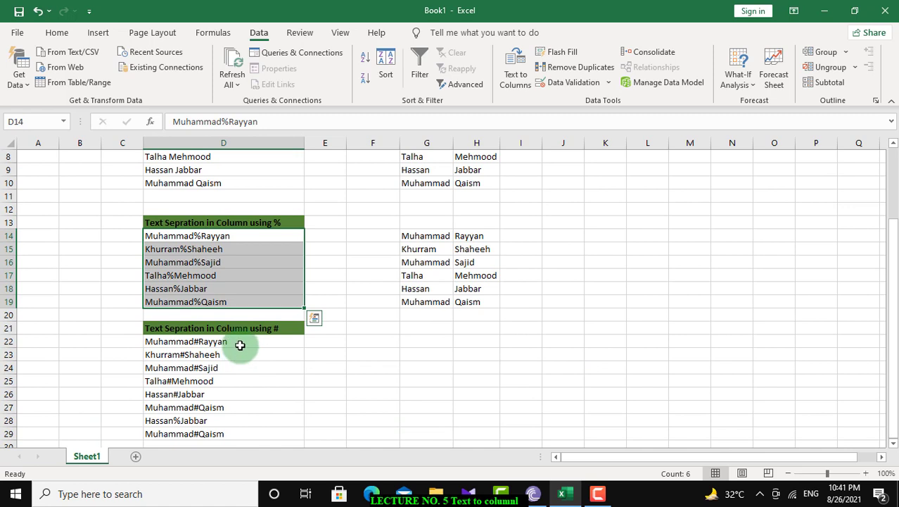
pyautogui.moveTo(240, 345); pyautogui.dragTo(236, 431)
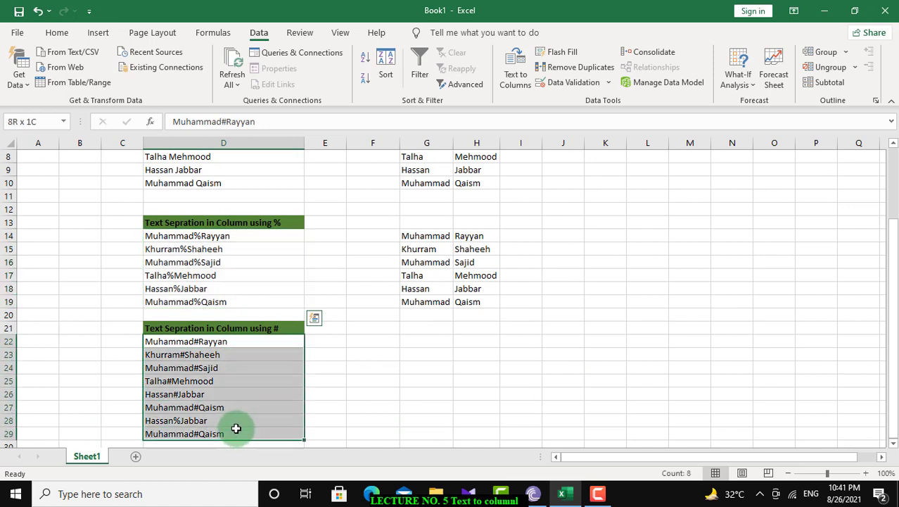
pyautogui.moveTo(237, 432); pyautogui.dragTo(235, 428)
pyautogui.click(517, 76)
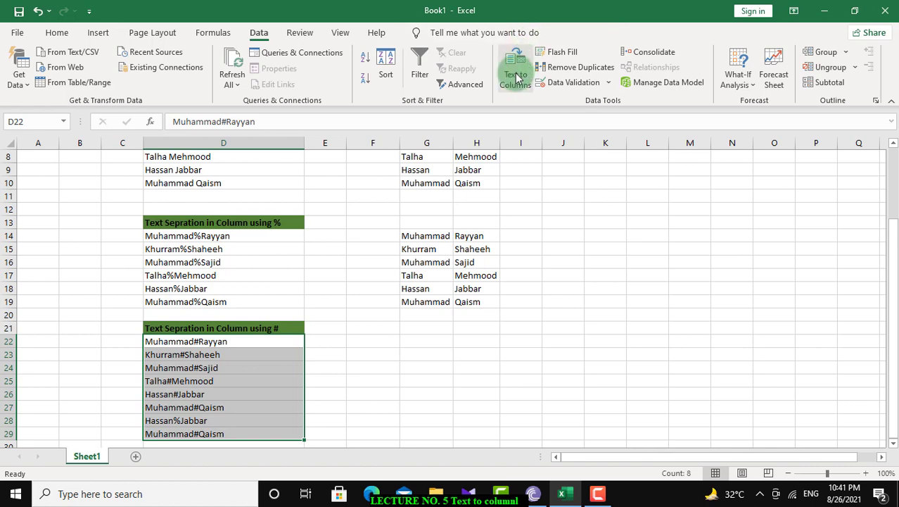
# - Split D22:D29 in place as Delimited, replacing the Other '%' separator with '#'
pyautogui.click(550, 264)
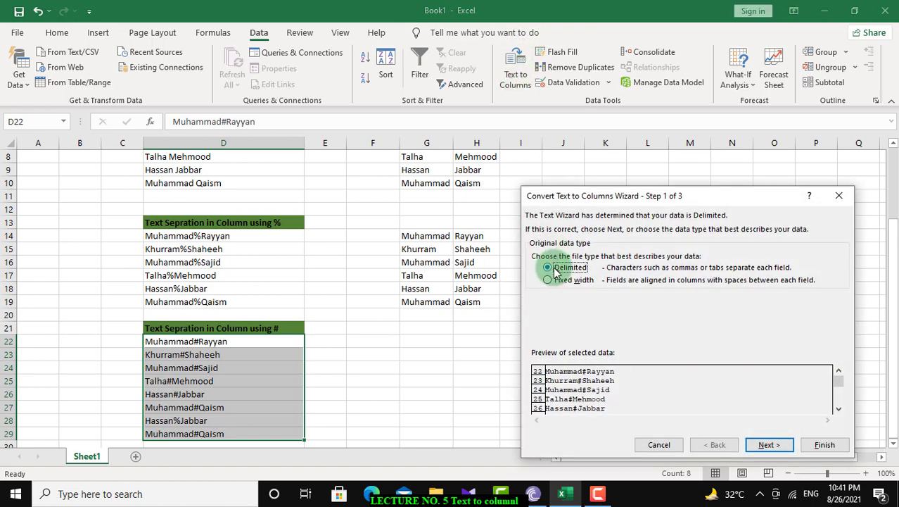
pyautogui.click(765, 445)
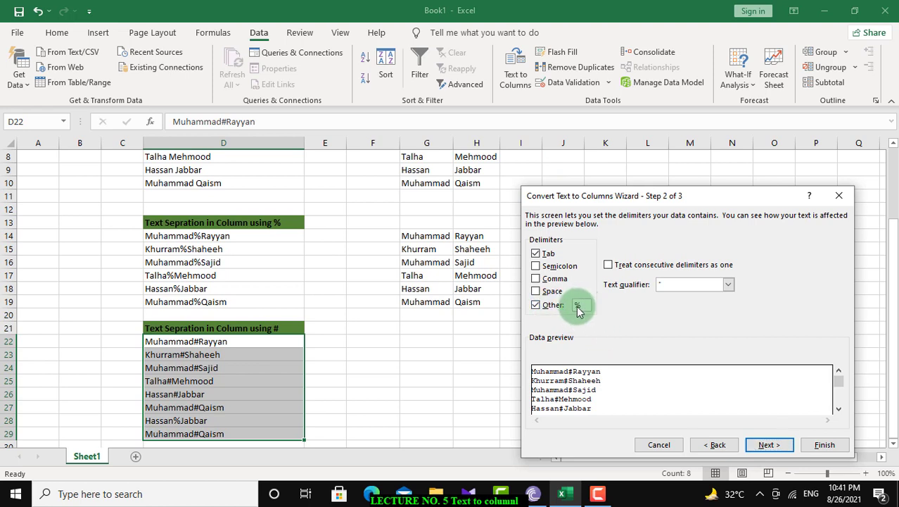
pyautogui.moveTo(579, 311); pyautogui.dragTo(568, 312)
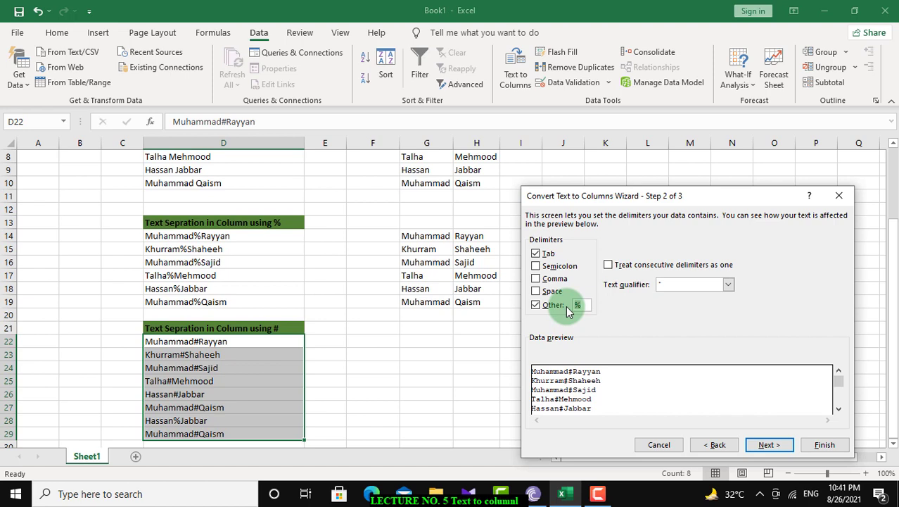
pyautogui.write('#')
pyautogui.click(766, 446)
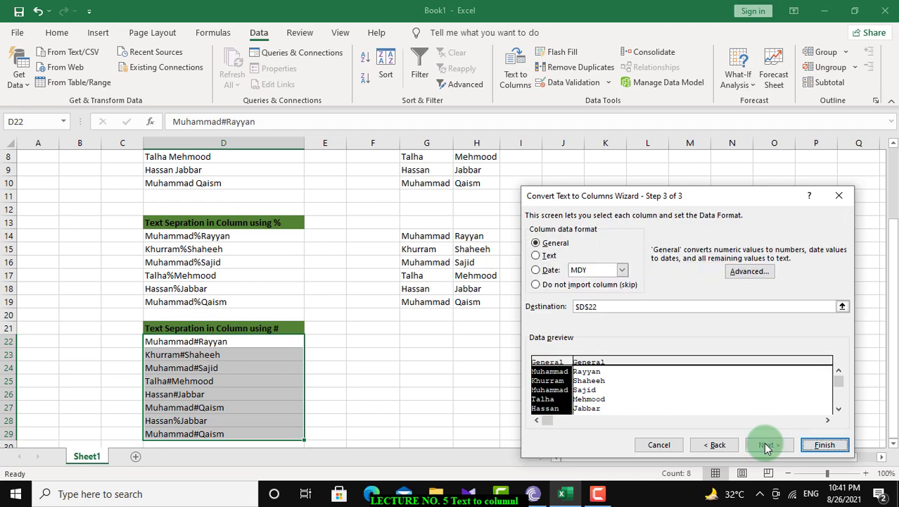
pyautogui.click(817, 444)
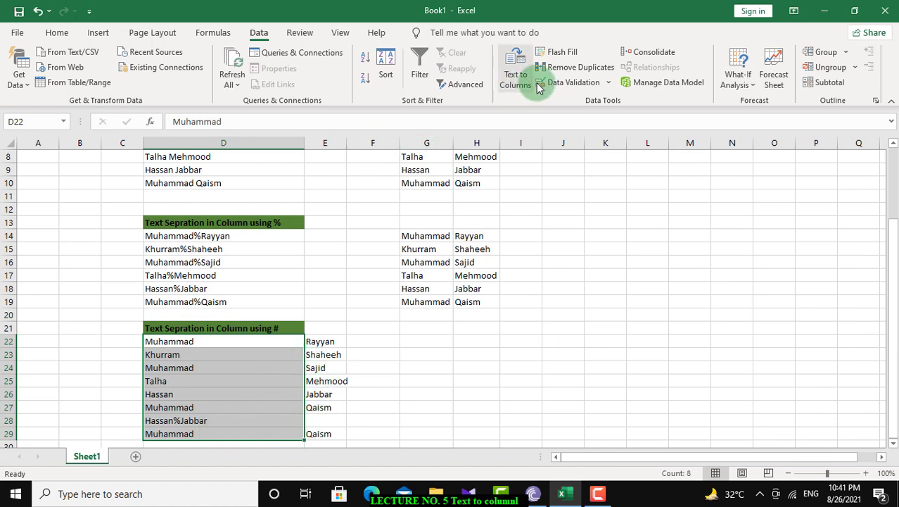
# - Undo the in-place # split and rerun Text to Columns with the same settings
pyautogui.hotkey('ctrl', 'z')
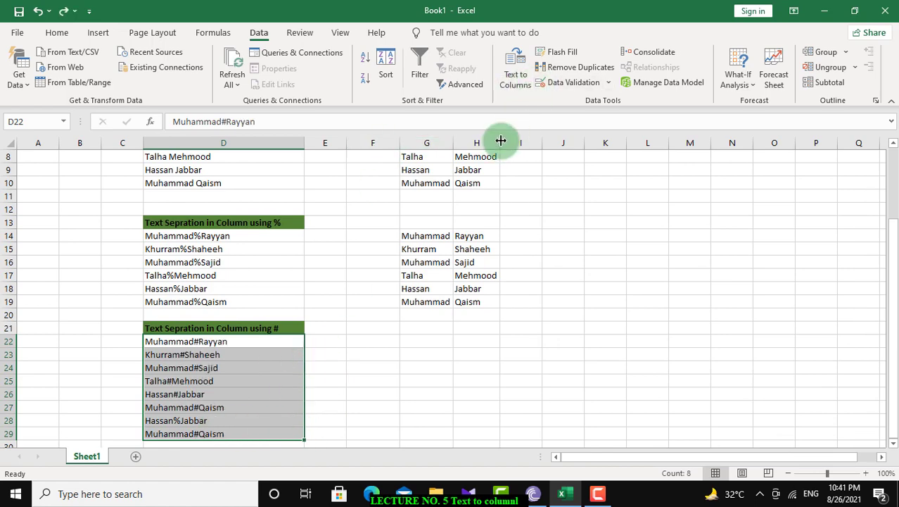
pyautogui.click(517, 77)
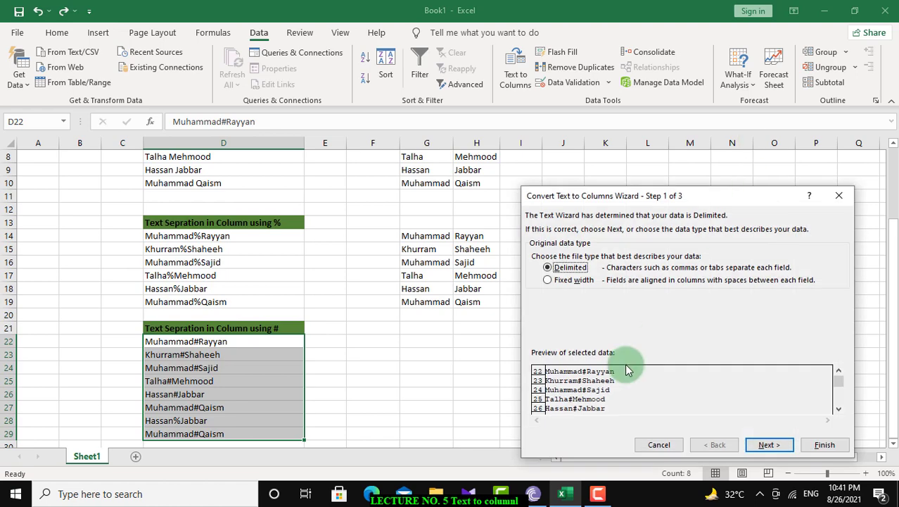
pyautogui.click(767, 445)
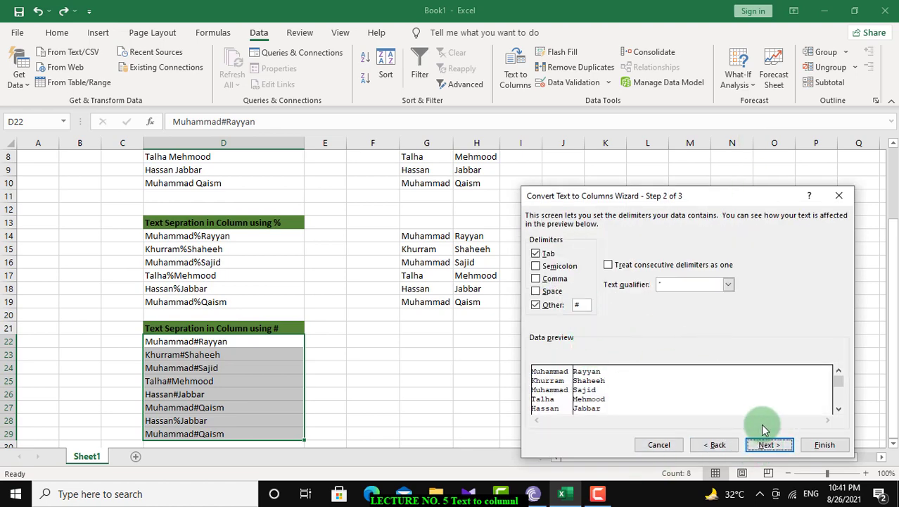
pyautogui.click(769, 445)
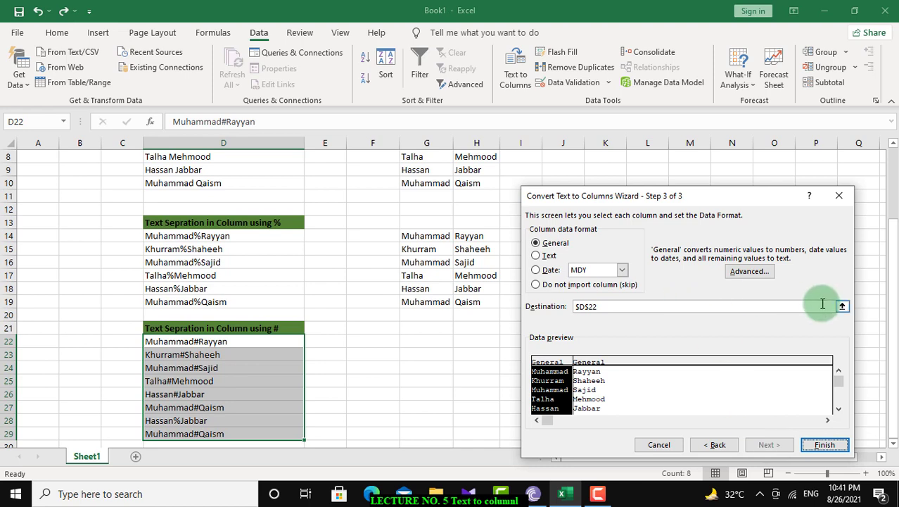
# - Set the destination to G22 and finish, placing the split names in G22:H29
pyautogui.click(823, 306)
pyautogui.press('BackSpace')
pyautogui.press('BackSpace')
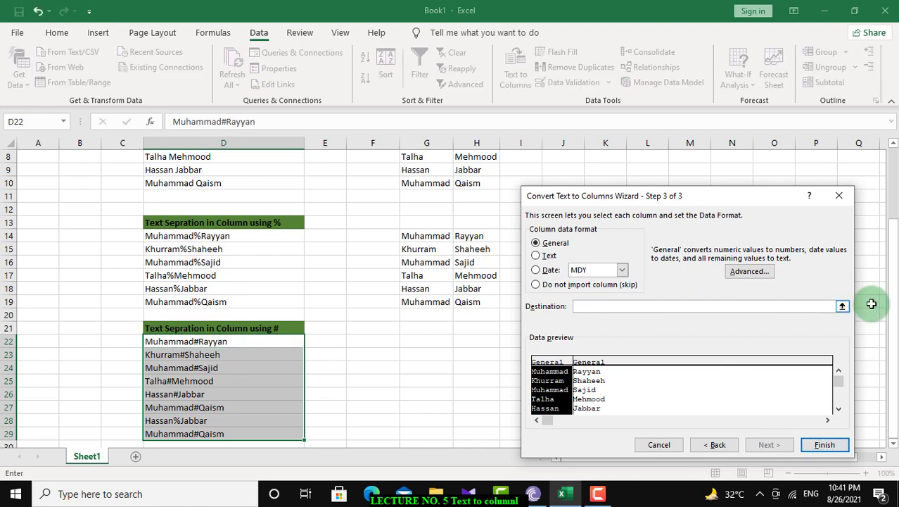
pyautogui.click(842, 306)
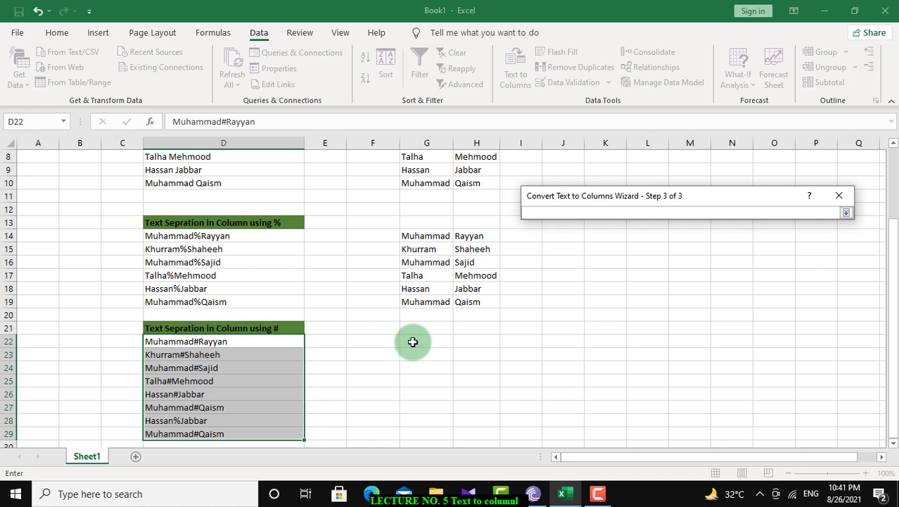
pyautogui.click(414, 342)
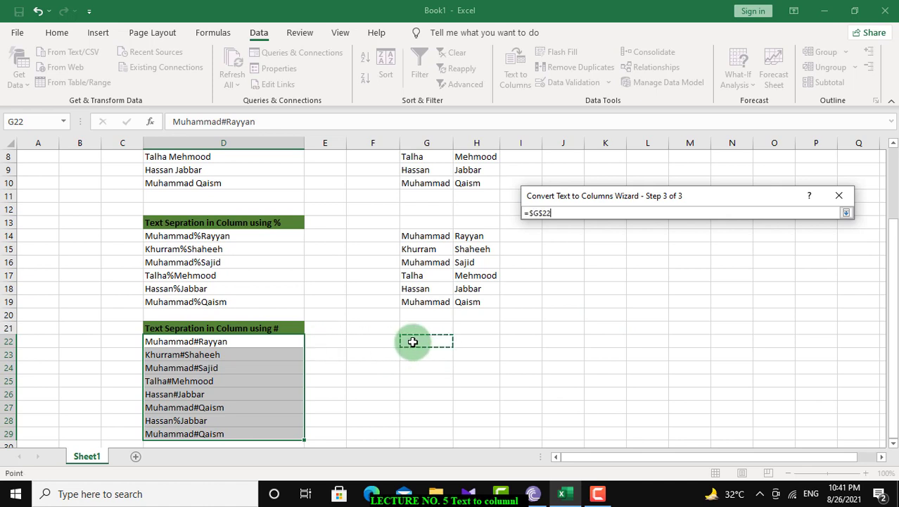
pyautogui.click(846, 213)
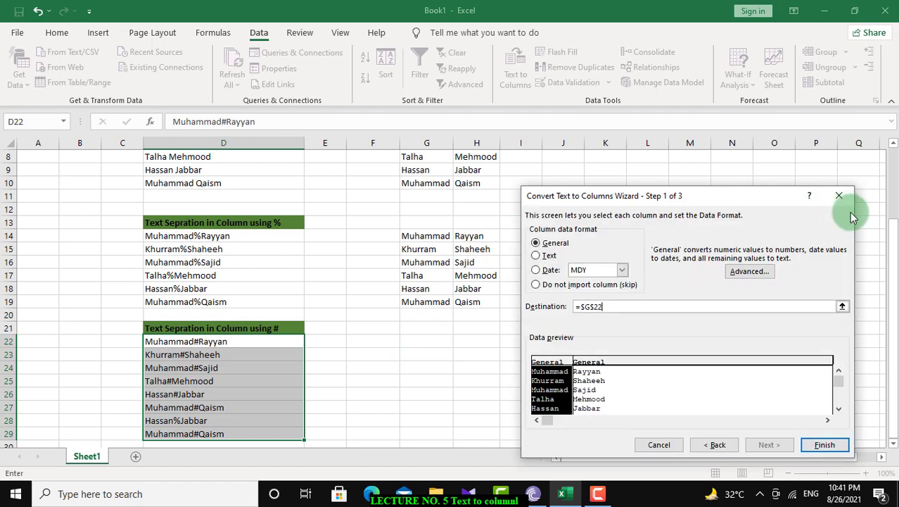
pyautogui.click(825, 445)
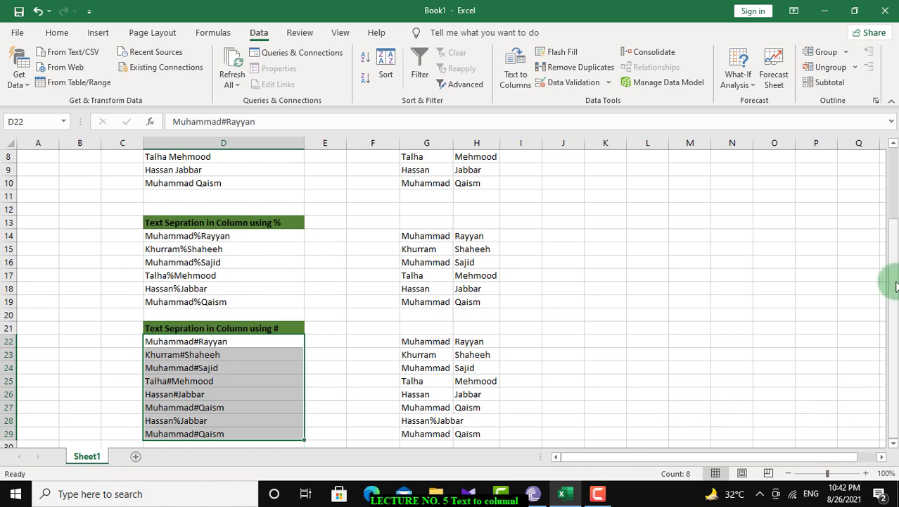
pyautogui.moveTo(895, 281); pyautogui.dragTo(895, 279)
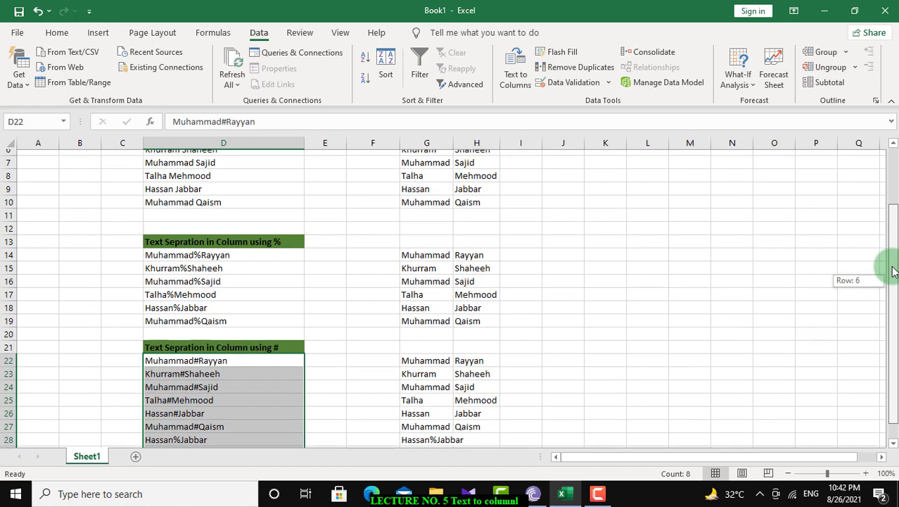
pyautogui.moveTo(895, 280)
pyautogui.mouseDown()
pyautogui.moveTo(888, 221)
pyautogui.moveTo(890, 271)
pyautogui.mouseUp()
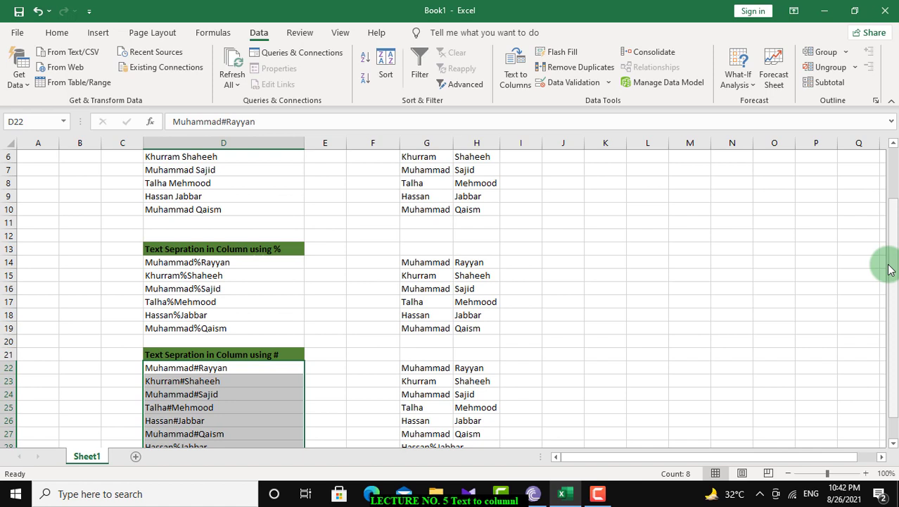
pyautogui.click(240, 369)
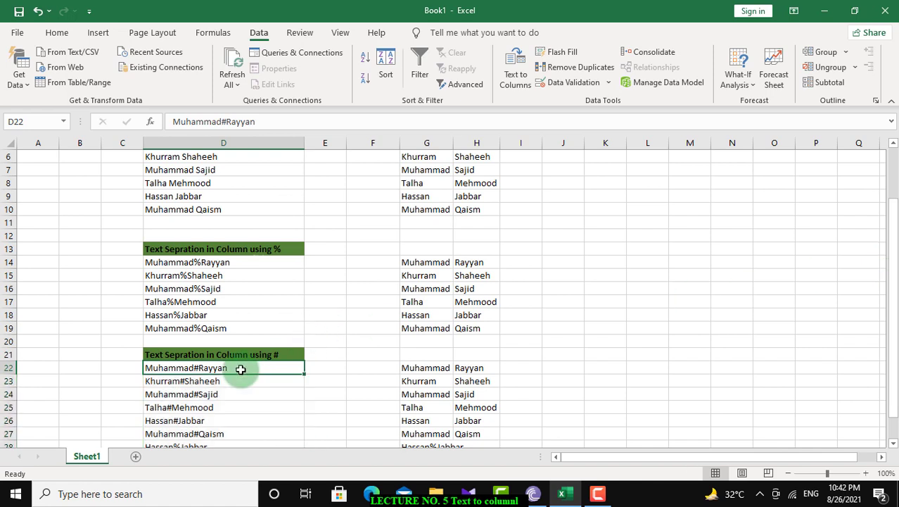
pyautogui.moveTo(240, 368); pyautogui.dragTo(230, 421)
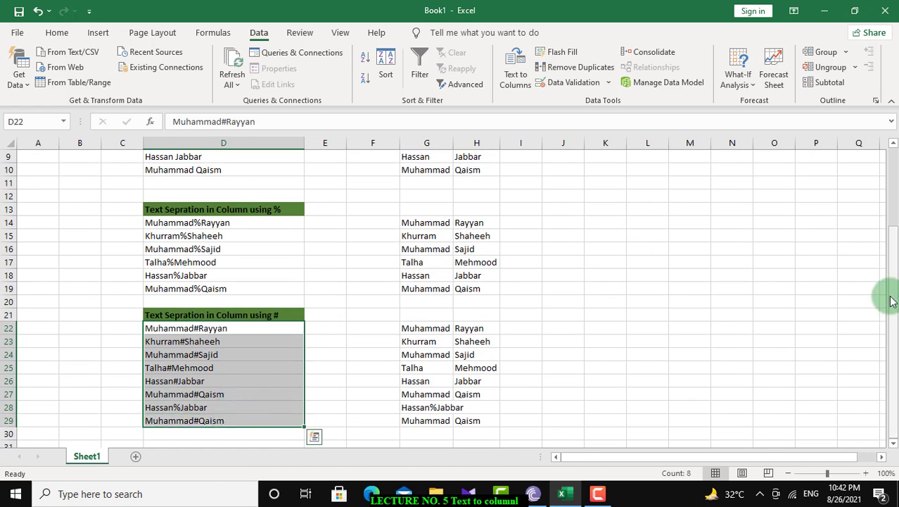
pyautogui.moveTo(892, 301); pyautogui.dragTo(890, 204)
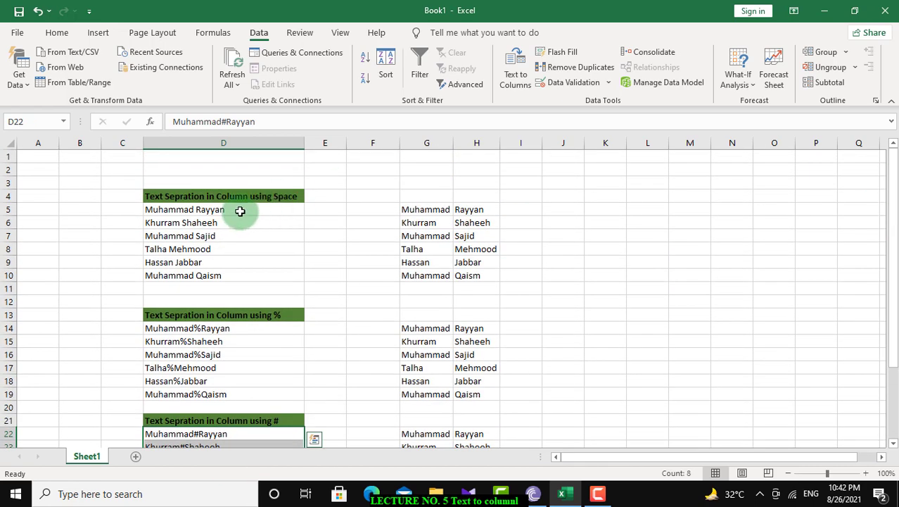
# - Copy D5:D10 into K5:K10, AutoFit column K, and open Text to Columns
pyautogui.moveTo(240, 211); pyautogui.dragTo(221, 279)
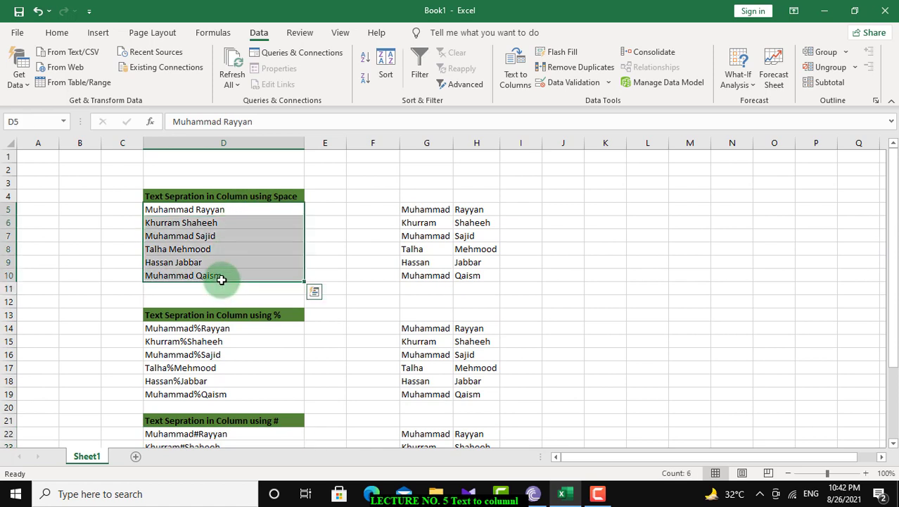
pyautogui.hotkey('ctrl', 'c')
pyautogui.click(597, 211)
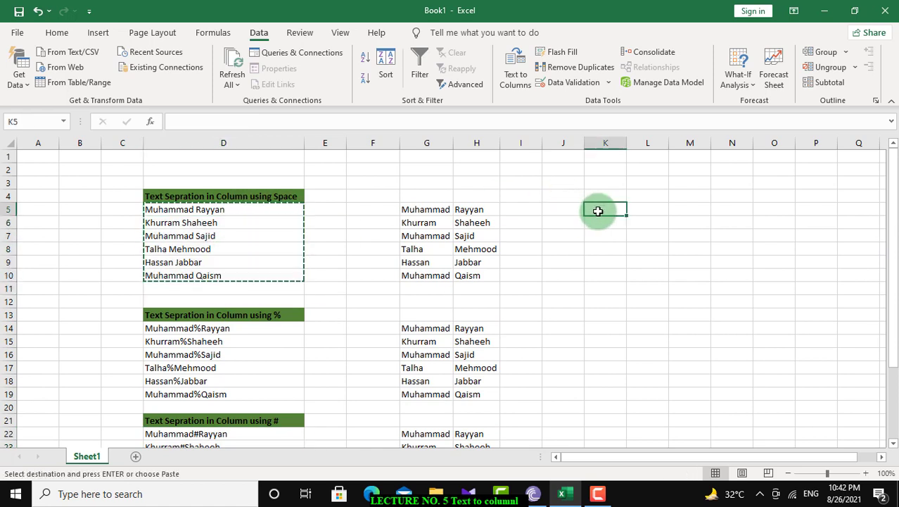
pyautogui.hotkey('ctrl', 'v')
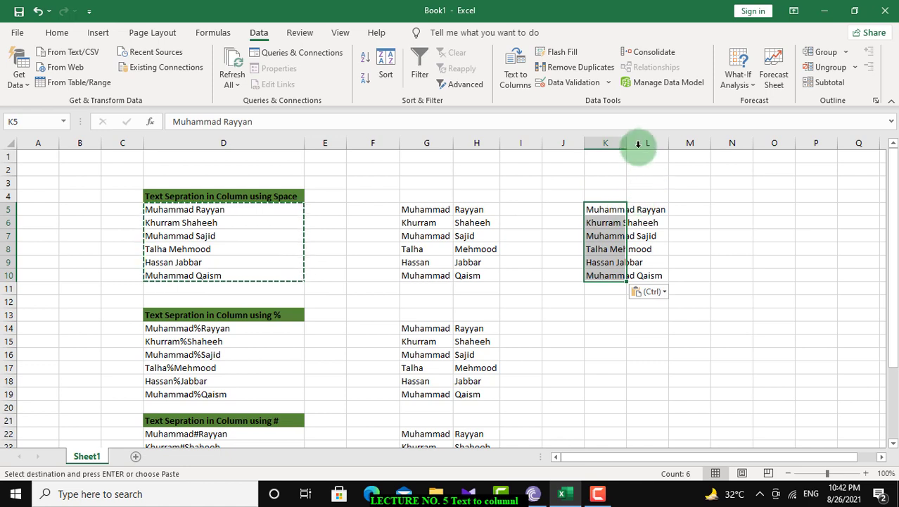
pyautogui.doubleClick(627, 143)
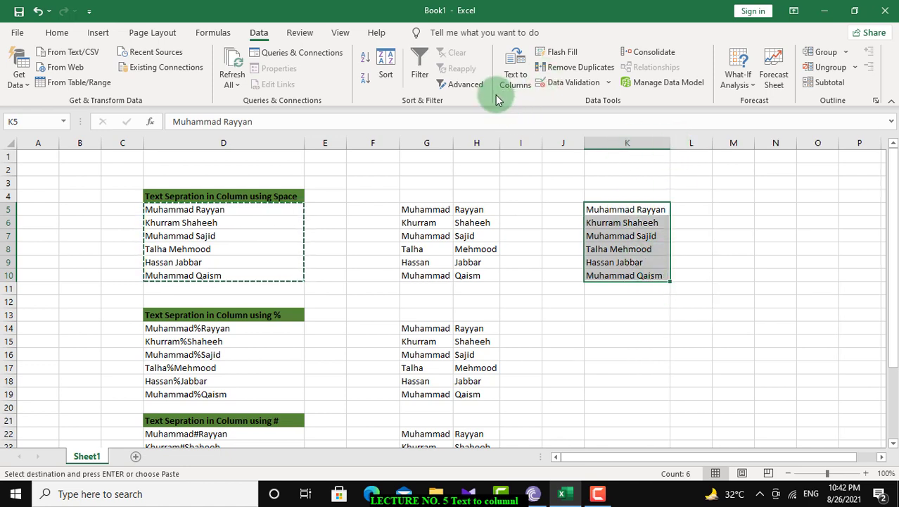
pyautogui.click(515, 70)
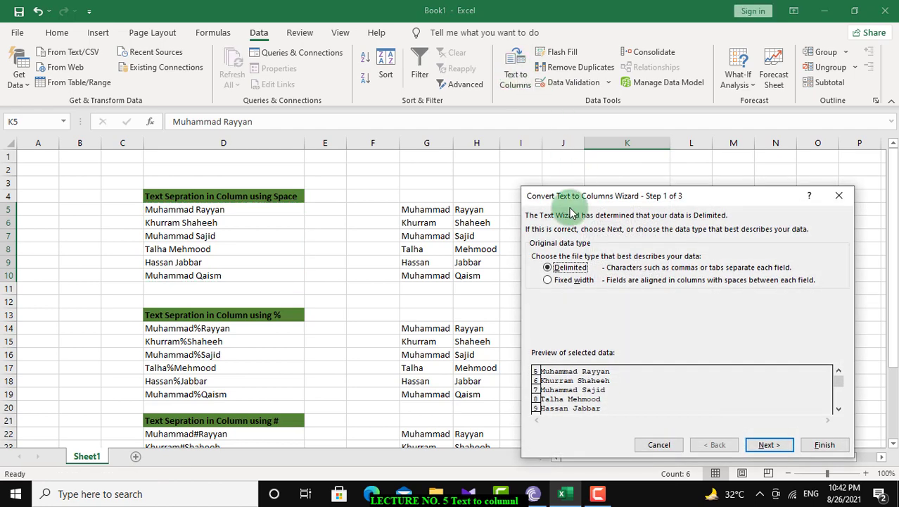
# - Fixed-width split K5:K10 after two characters, sending the remainder to L5:L10
pyautogui.click(569, 281)
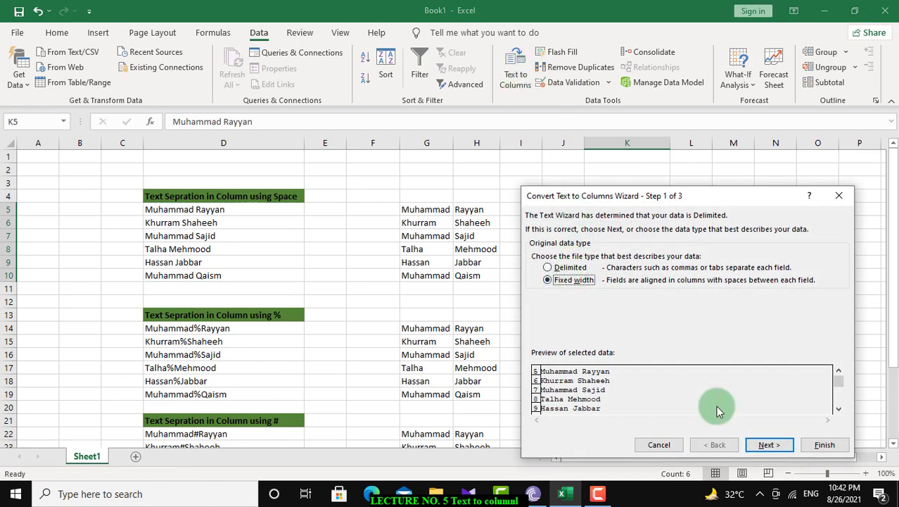
pyautogui.click(773, 449)
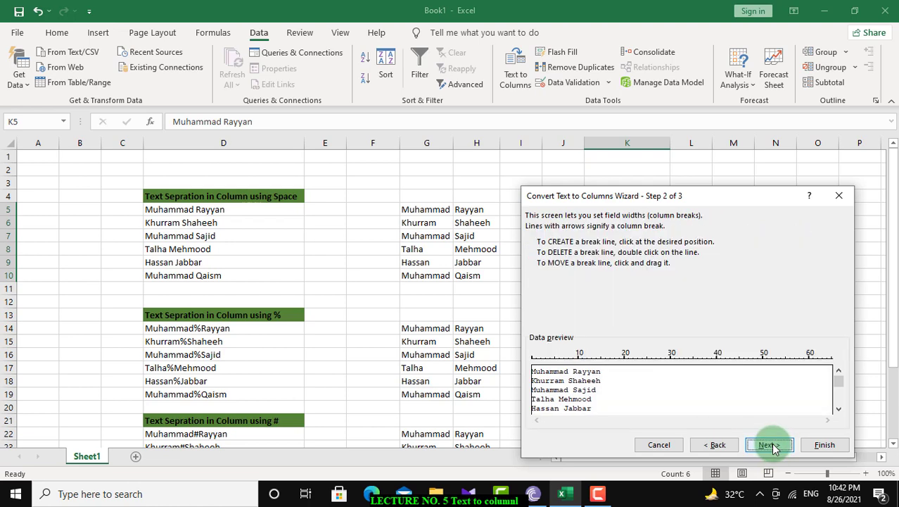
pyautogui.moveTo(747, 196); pyautogui.dragTo(680, 77)
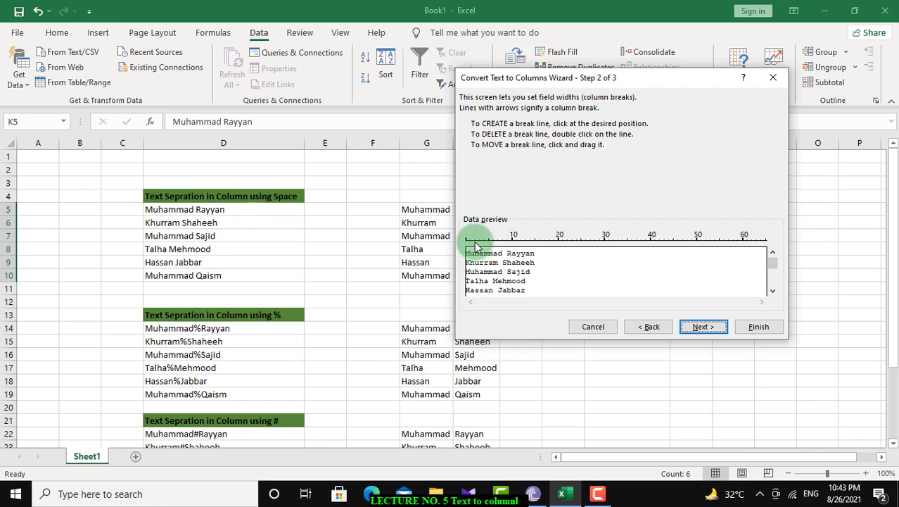
pyautogui.click(475, 244)
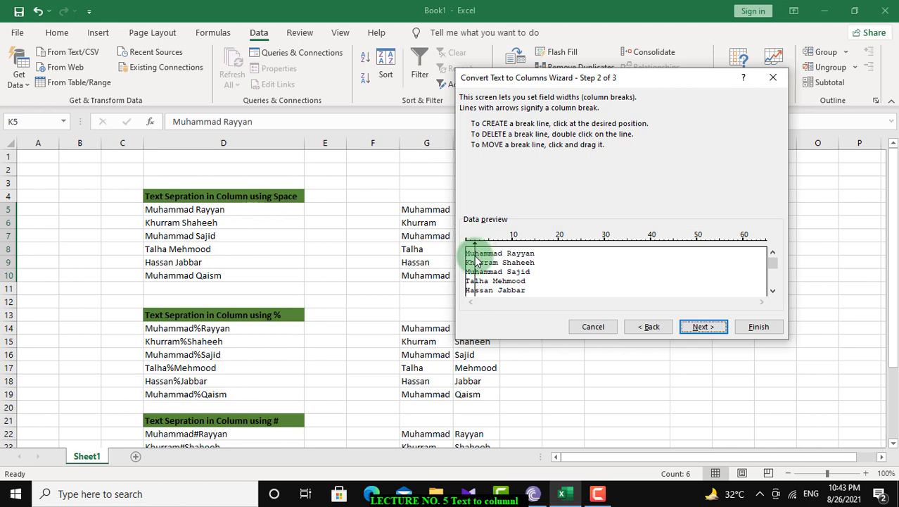
pyautogui.doubleClick(476, 261)
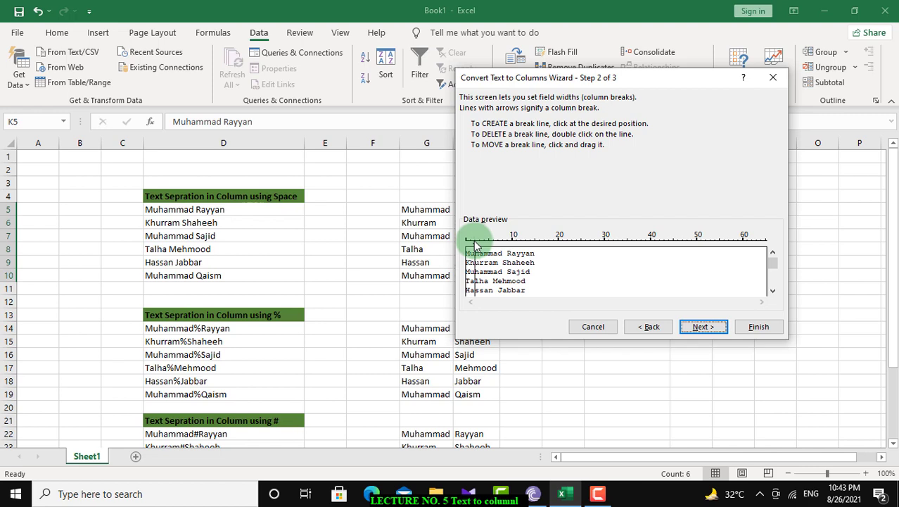
pyautogui.click(700, 326)
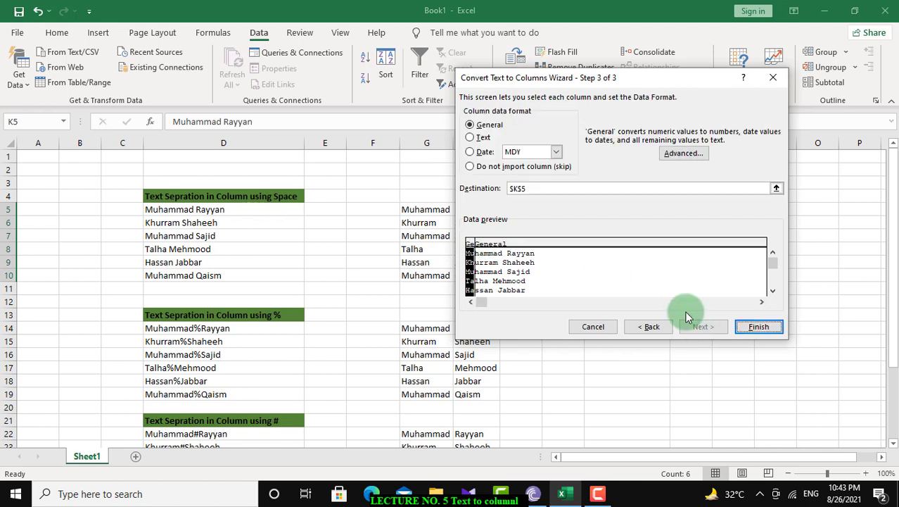
pyautogui.click(760, 328)
pyautogui.click(648, 331)
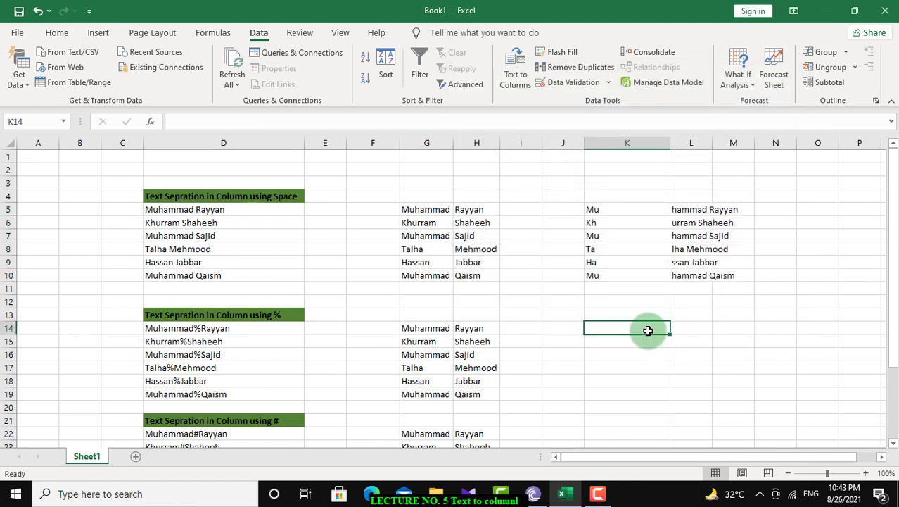
pyautogui.moveTo(612, 209); pyautogui.dragTo(620, 289)
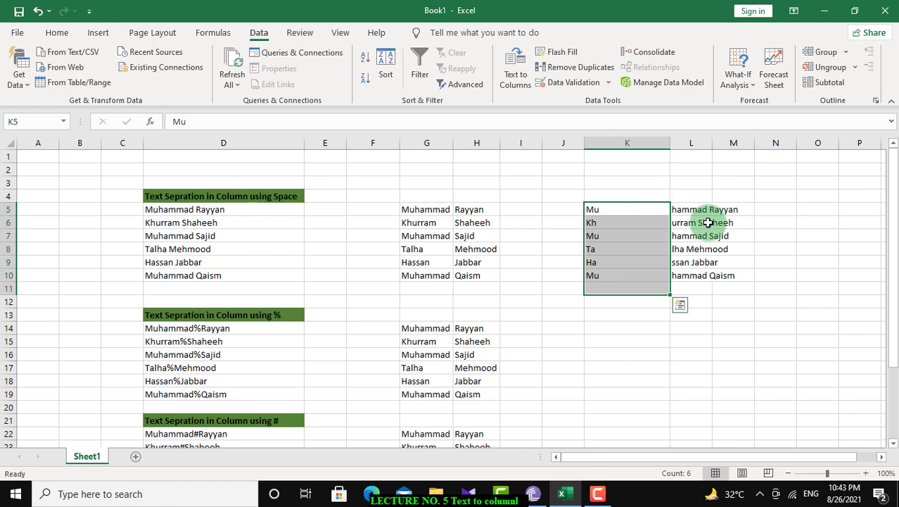
# - Undo, then fixed-width split column K at two breaks: four characters in K, rest in L and M
pyautogui.hotkey('ctrl', 'z')
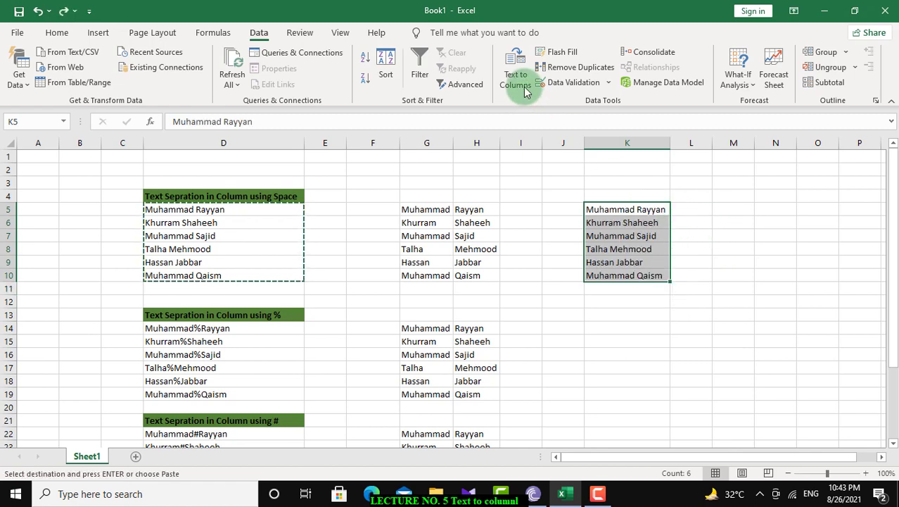
pyautogui.click(521, 83)
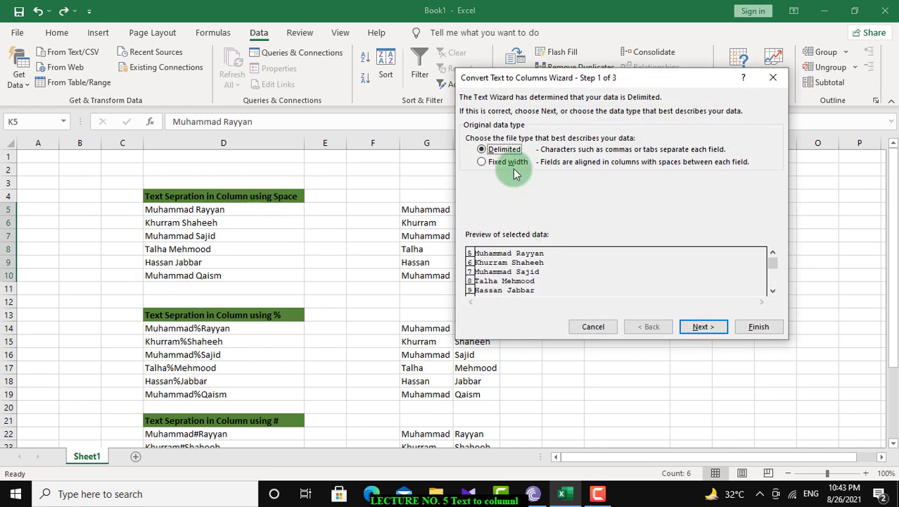
pyautogui.click(512, 164)
pyautogui.click(703, 327)
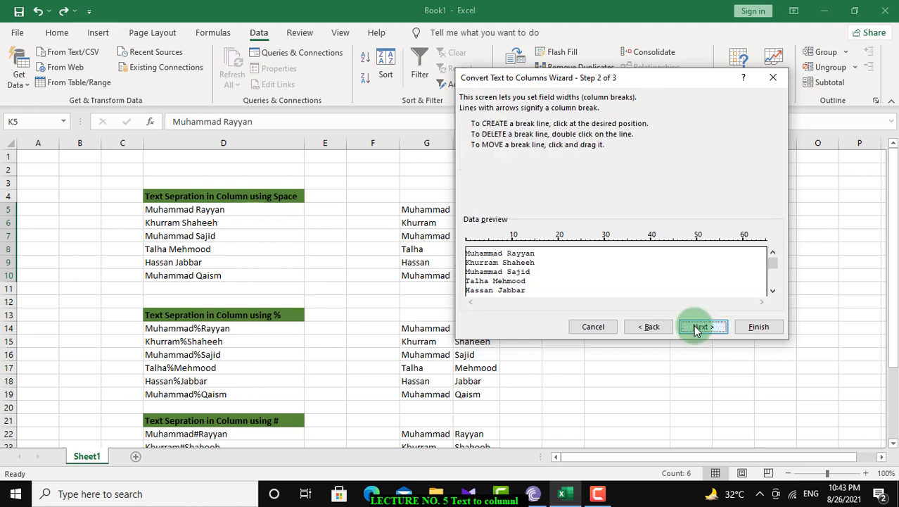
pyautogui.click(484, 243)
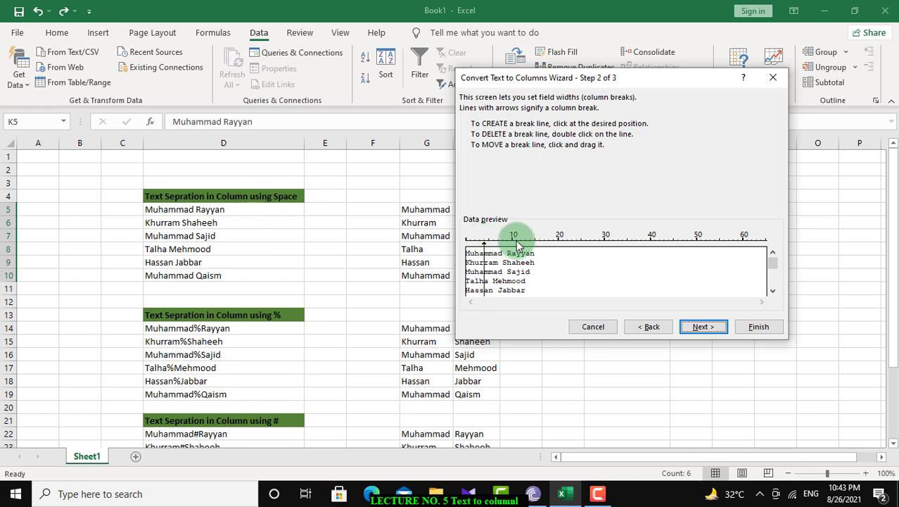
pyautogui.click(516, 243)
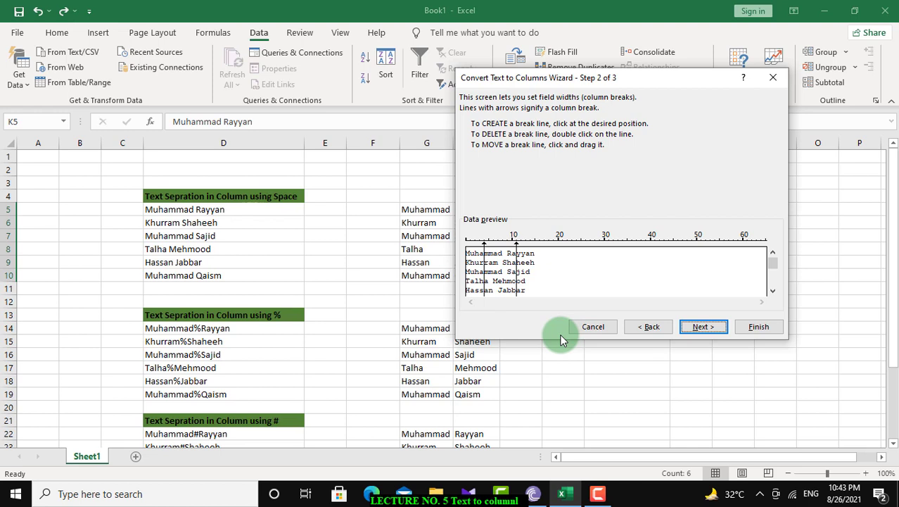
pyautogui.click(689, 328)
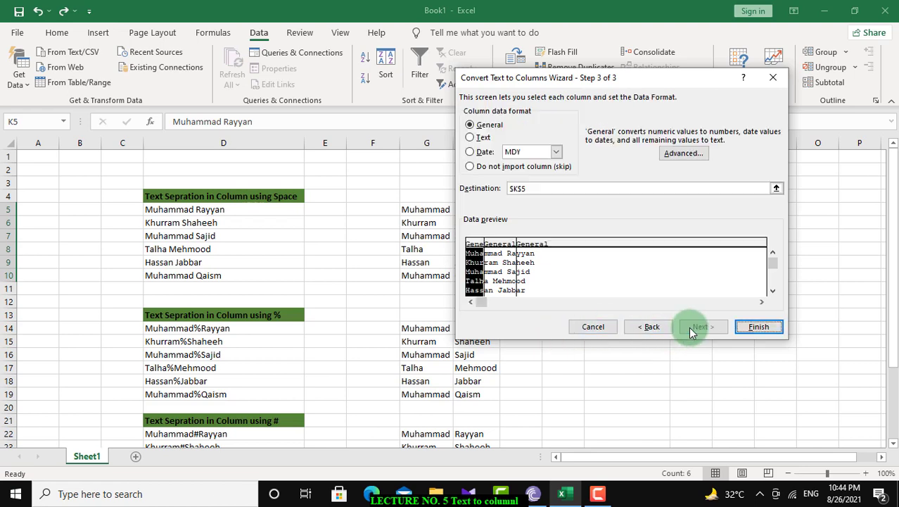
pyautogui.click(749, 335)
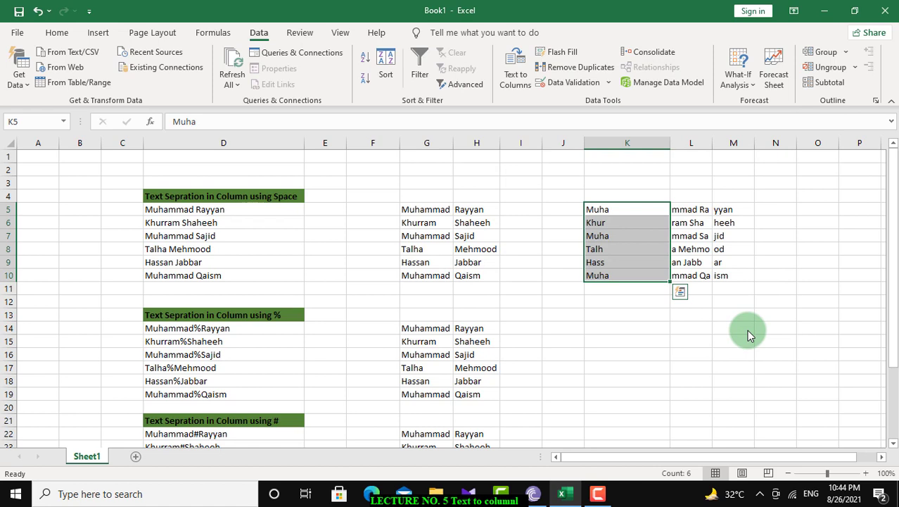
pyautogui.moveTo(713, 143); pyautogui.dragTo(714, 143)
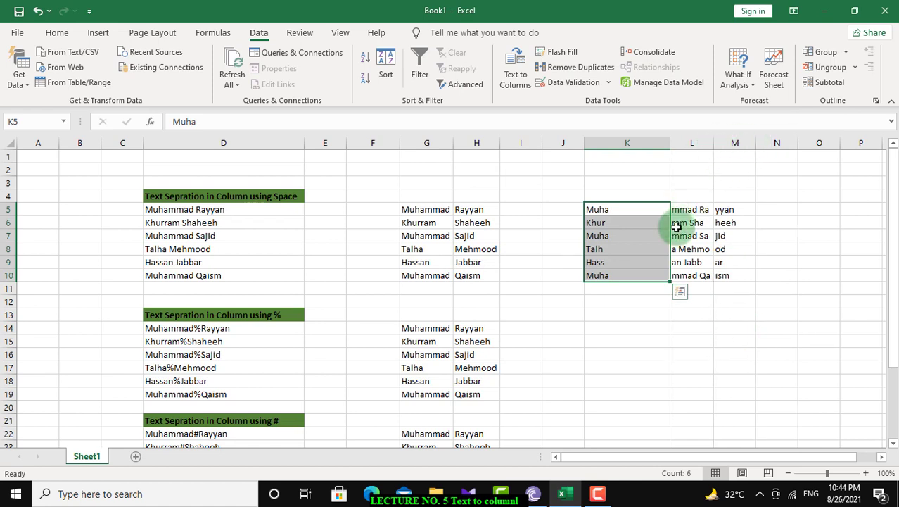
pyautogui.click(688, 277)
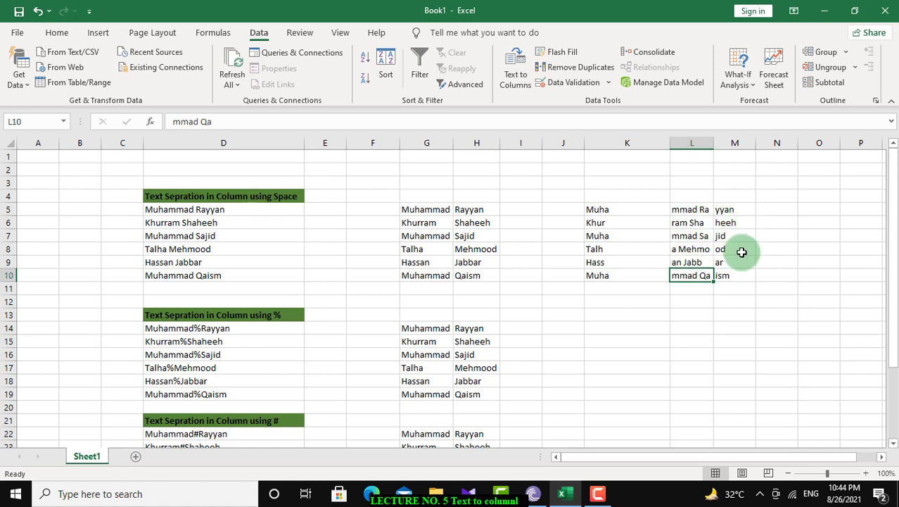